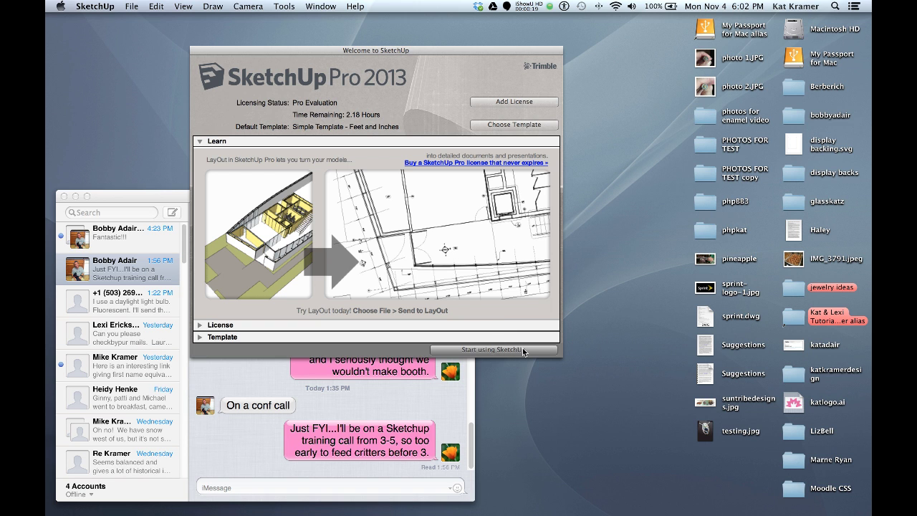
# Step: Close the welcome screen and delete the default Derrick scale figure from the model
pyautogui.click(500, 352)
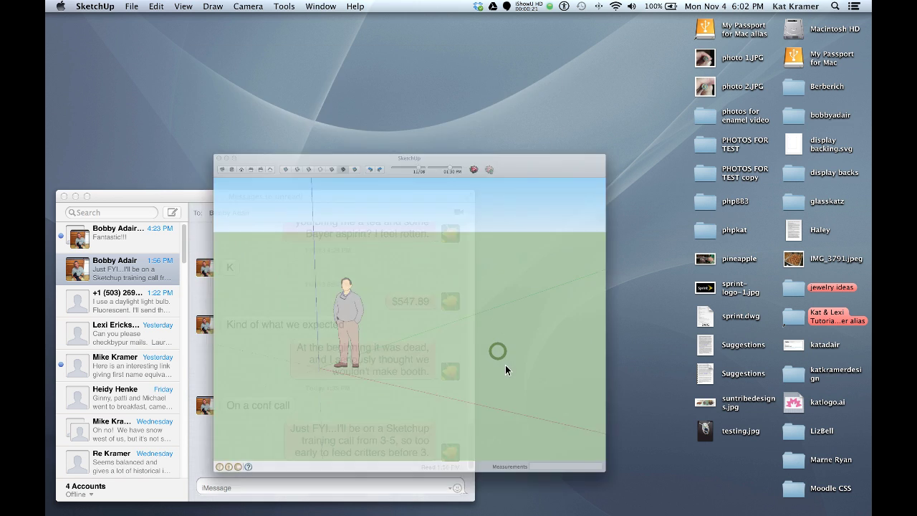
pyautogui.moveTo(146, 45); pyautogui.dragTo(199, 28)
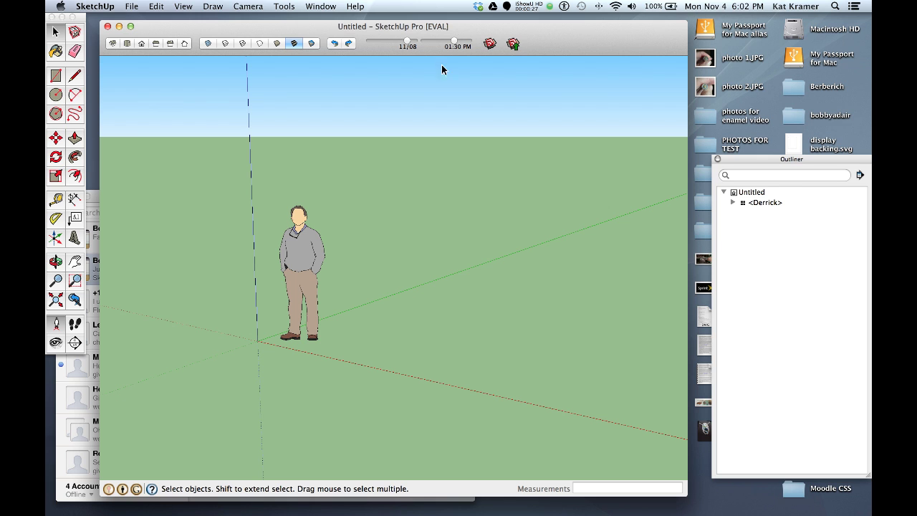
pyautogui.scroll(4, 276, 351)
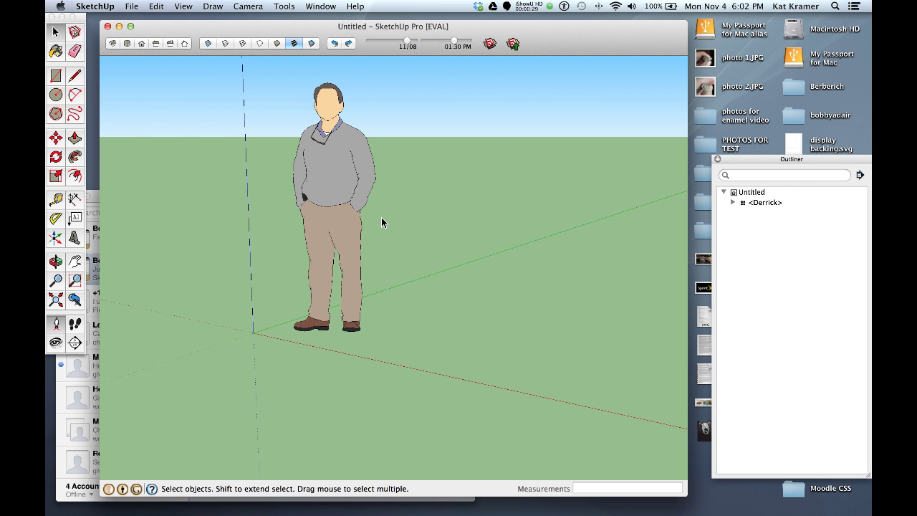
pyautogui.scroll(1, 381, 217)
pyautogui.click(352, 228)
pyautogui.press('Delete')
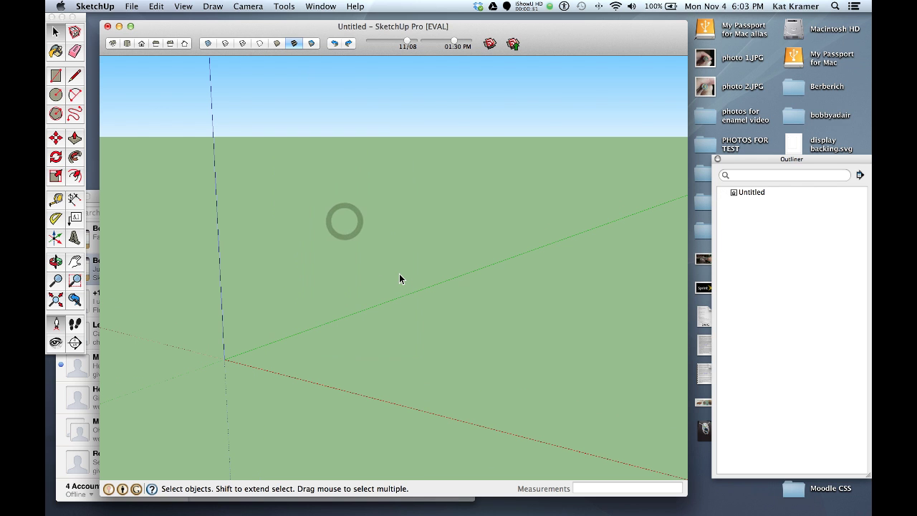
# Step: Import 'nku logo only.dwg' into the model as an AutoCAD file
pyautogui.click(132, 6)
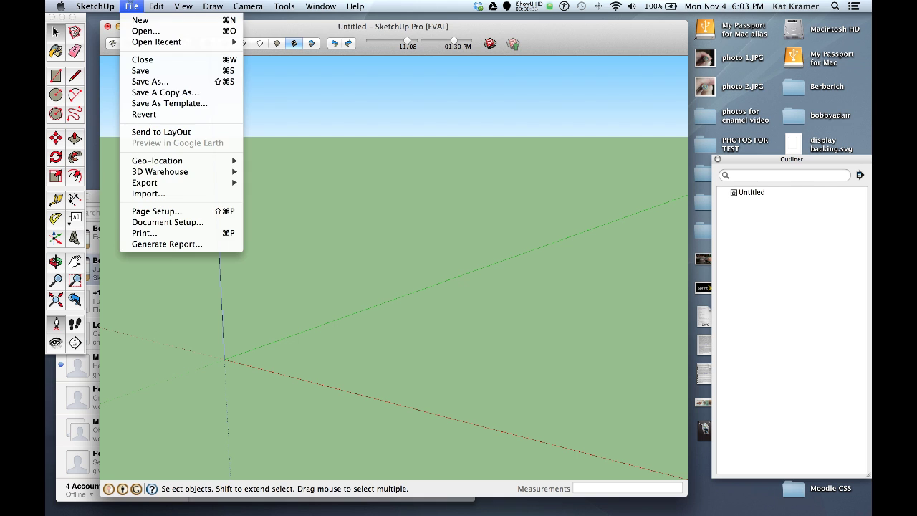
pyautogui.click(152, 193)
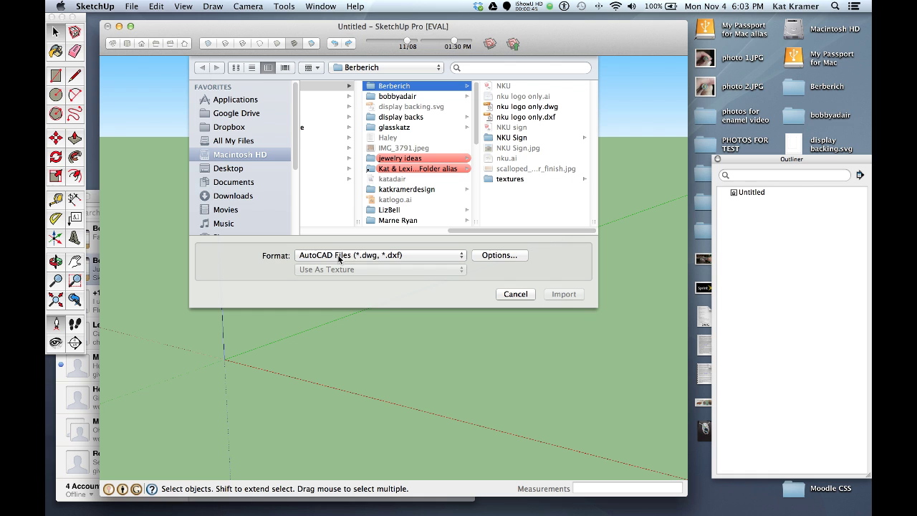
pyautogui.click(406, 254)
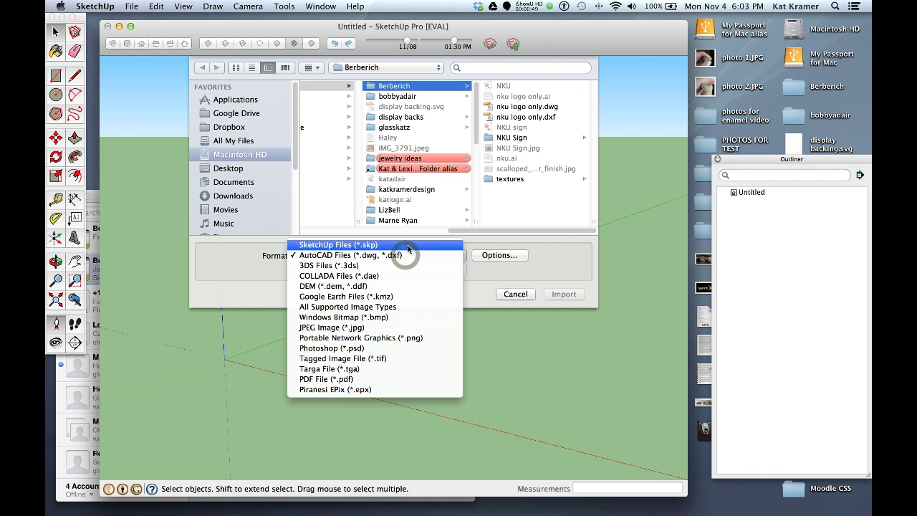
pyautogui.click(407, 242)
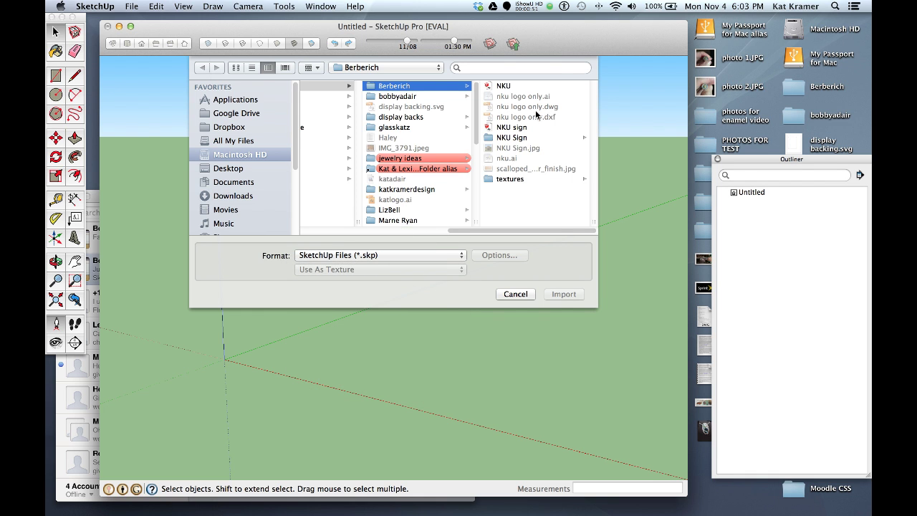
pyautogui.click(392, 256)
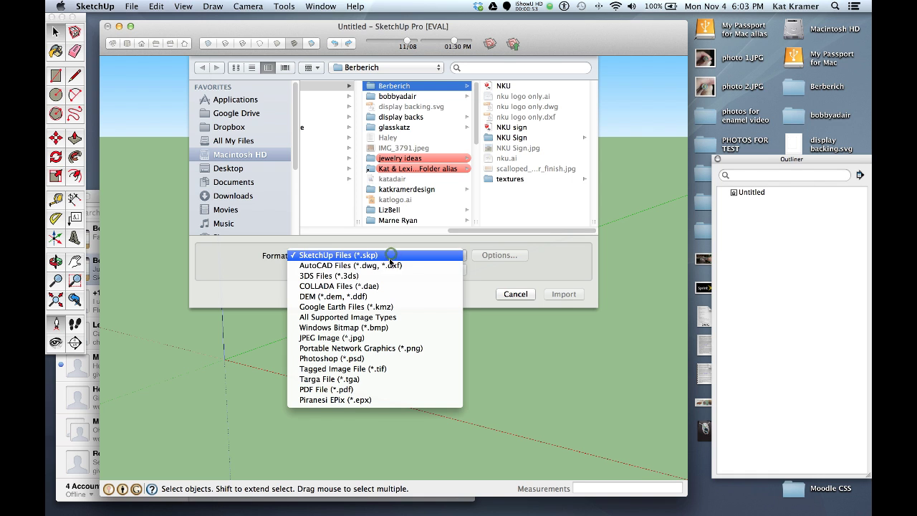
pyautogui.click(391, 252)
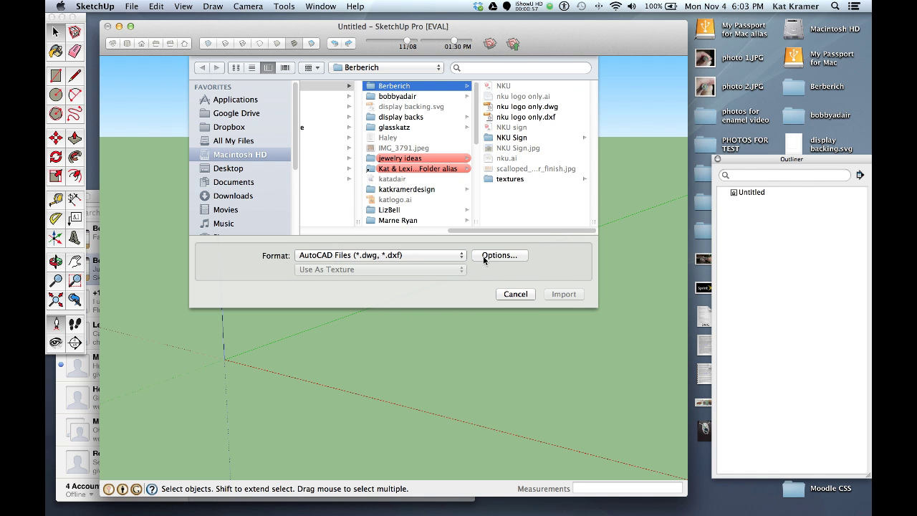
pyautogui.click(543, 106)
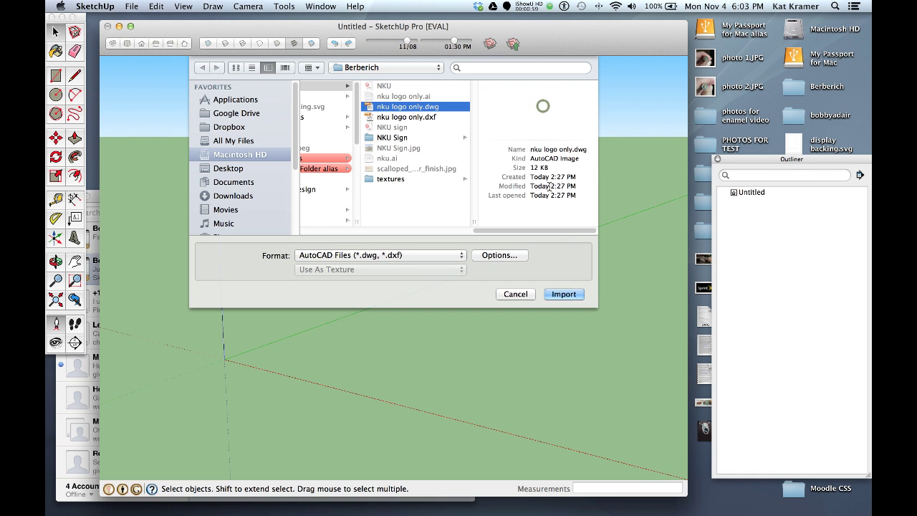
pyautogui.click(562, 294)
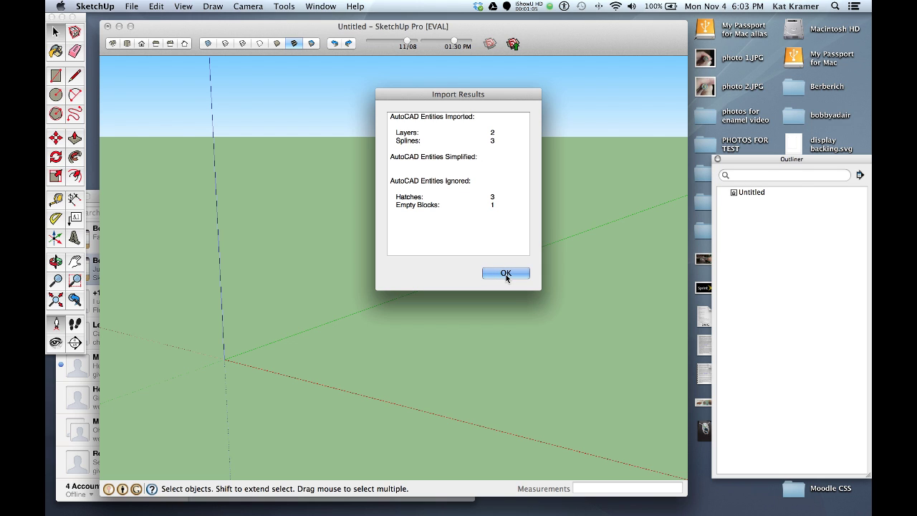
# Step: Dismiss the import summary, zoom in to check the logo outline, and orbit to look down on it
pyautogui.click(506, 274)
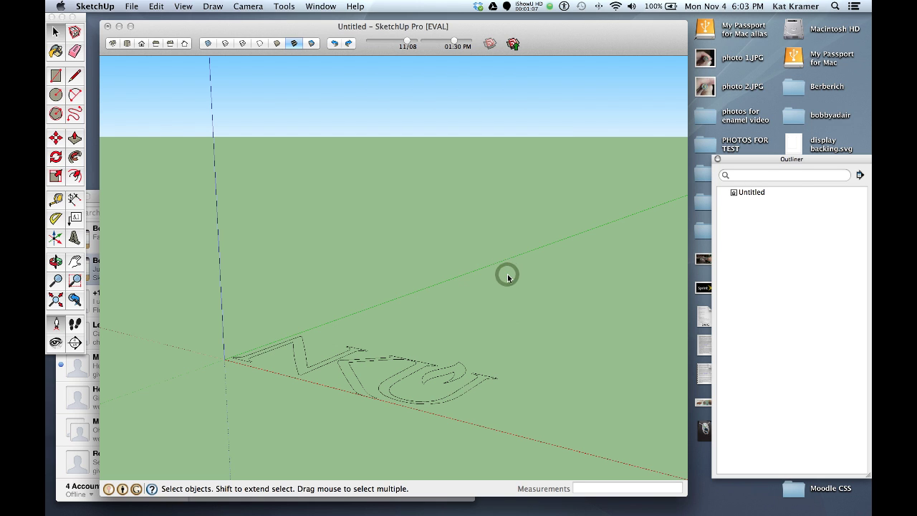
pyautogui.scroll(5, 344, 439)
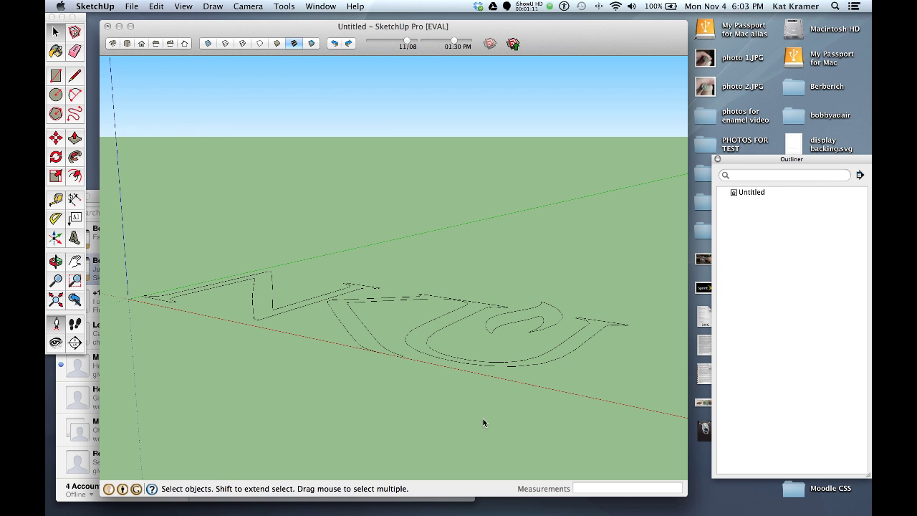
pyautogui.click(326, 307)
pyautogui.click(509, 406)
pyautogui.click(586, 395)
pyautogui.click(481, 311)
pyautogui.click(366, 395)
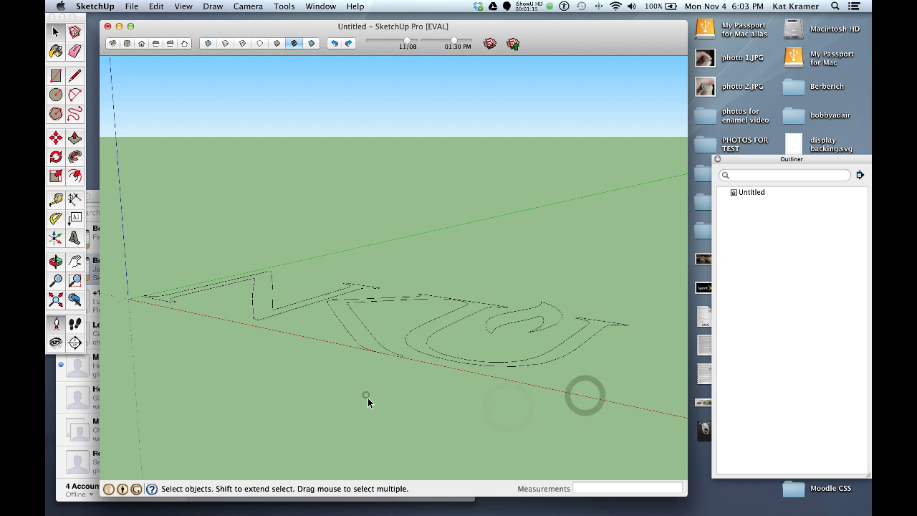
pyautogui.click(471, 399)
pyautogui.click(357, 216)
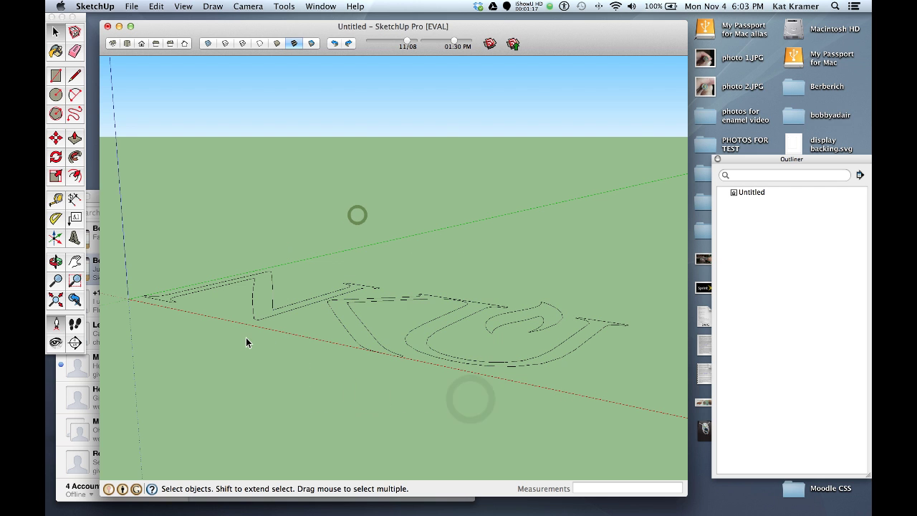
pyautogui.moveTo(298, 340); pyautogui.dragTo(350, 329, button='middle')
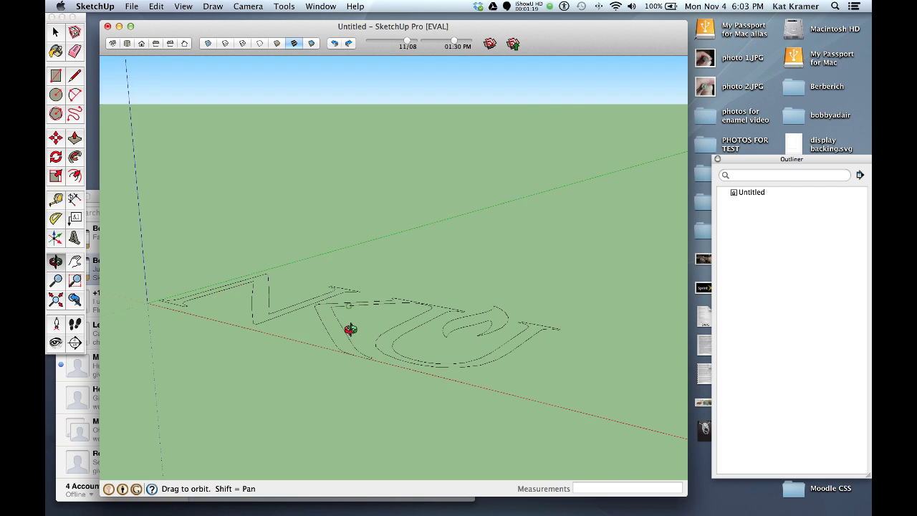
pyautogui.moveTo(351, 329); pyautogui.dragTo(389, 414)
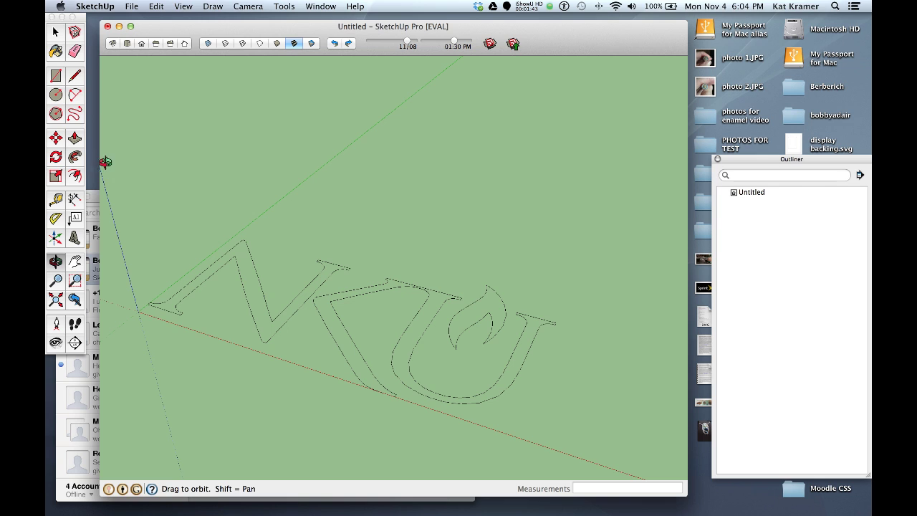
# Step: Draw a rectangle from the origin enclosing the whole NKU logo
pyautogui.click(56, 75)
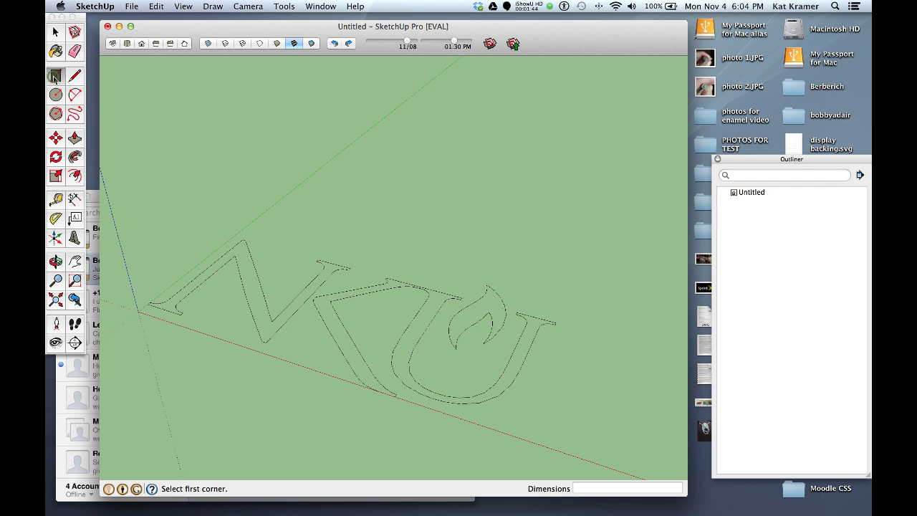
pyautogui.click(141, 310)
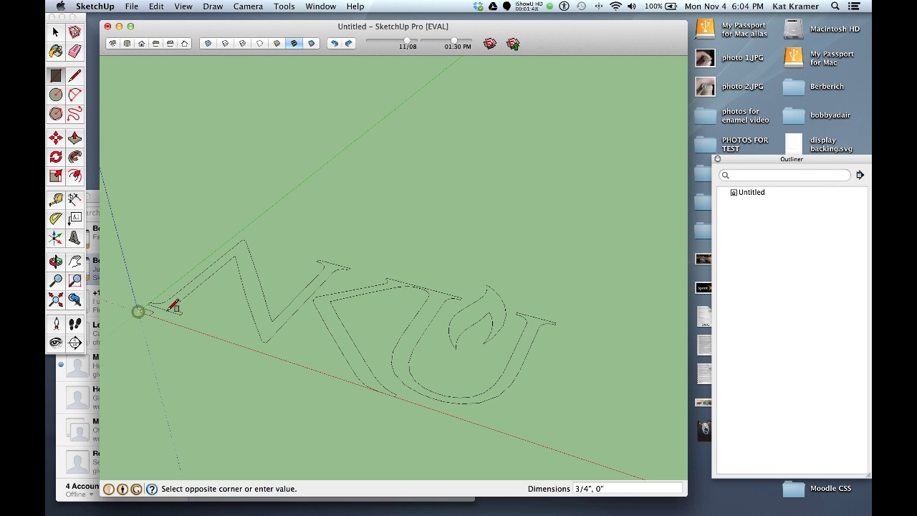
pyautogui.click(574, 302)
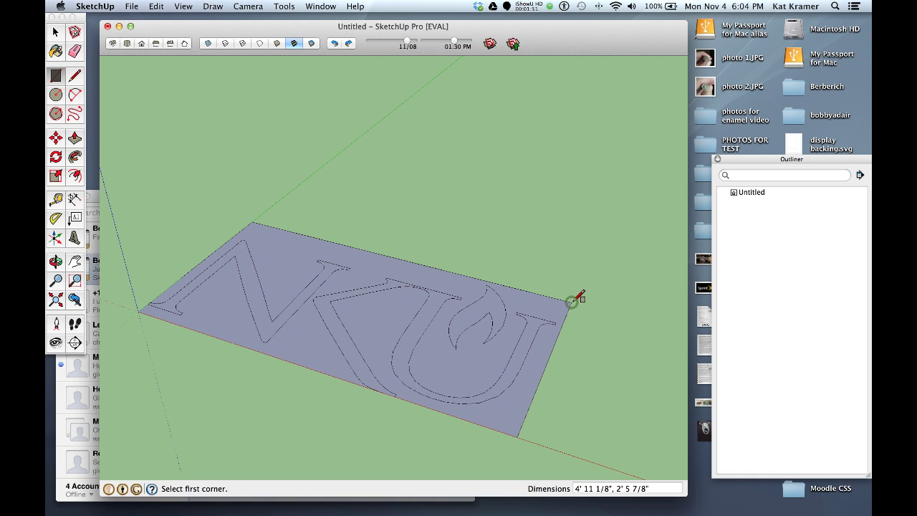
pyautogui.click(54, 32)
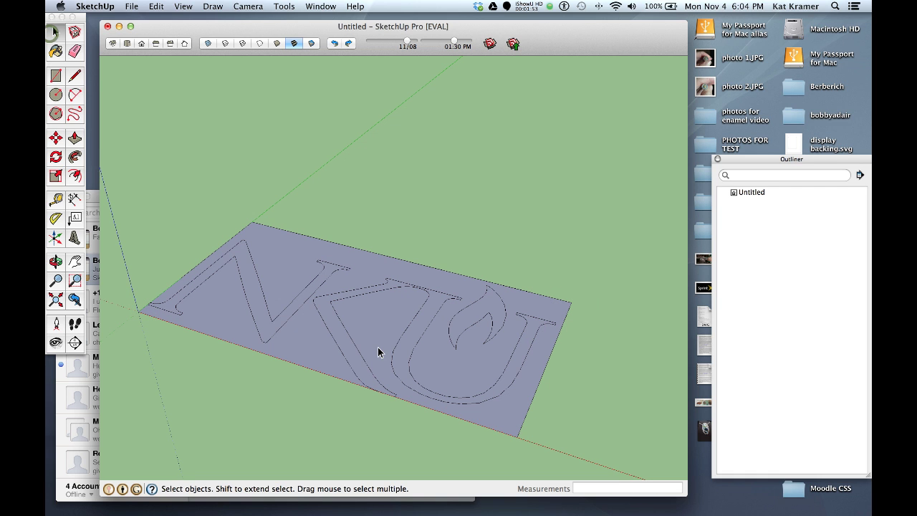
pyautogui.click(378, 347)
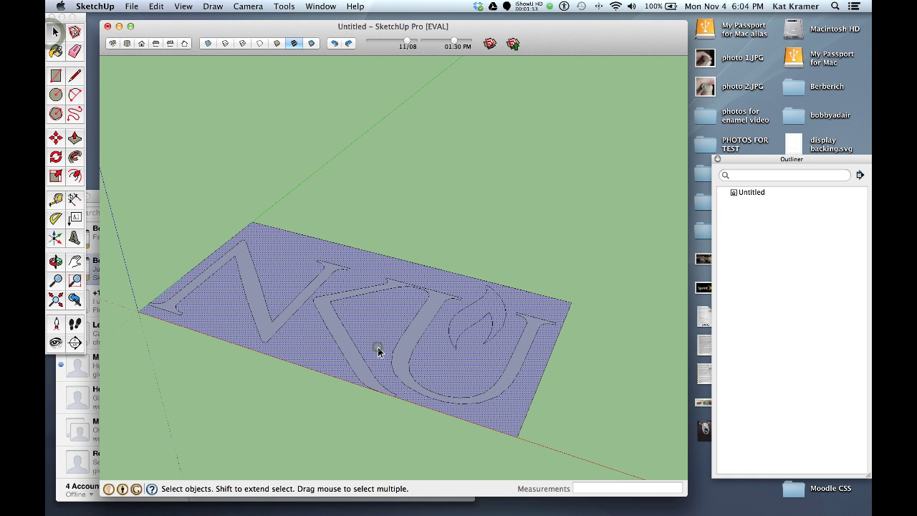
# Step: Check that the N and U letters are separate faces inside the rectangle, then deselect
pyautogui.click(311, 249)
pyautogui.click(385, 228)
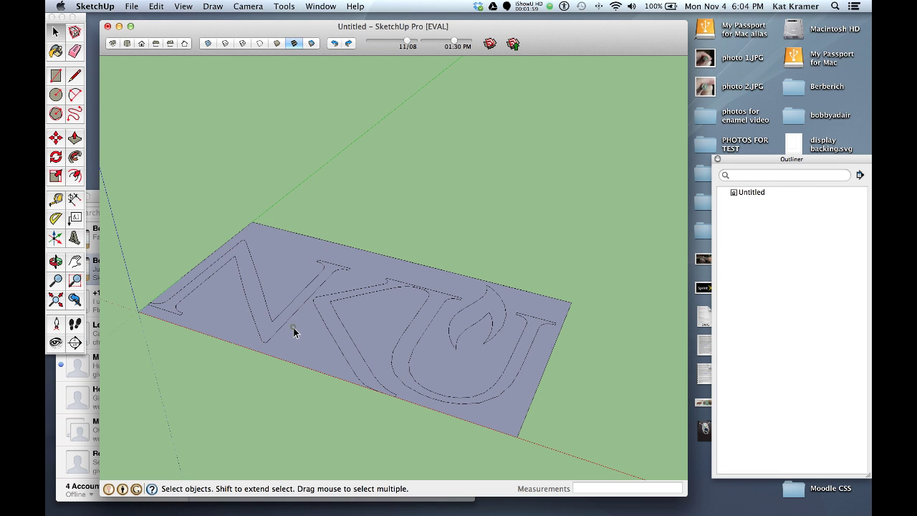
pyautogui.click(206, 319)
pyautogui.click(258, 295)
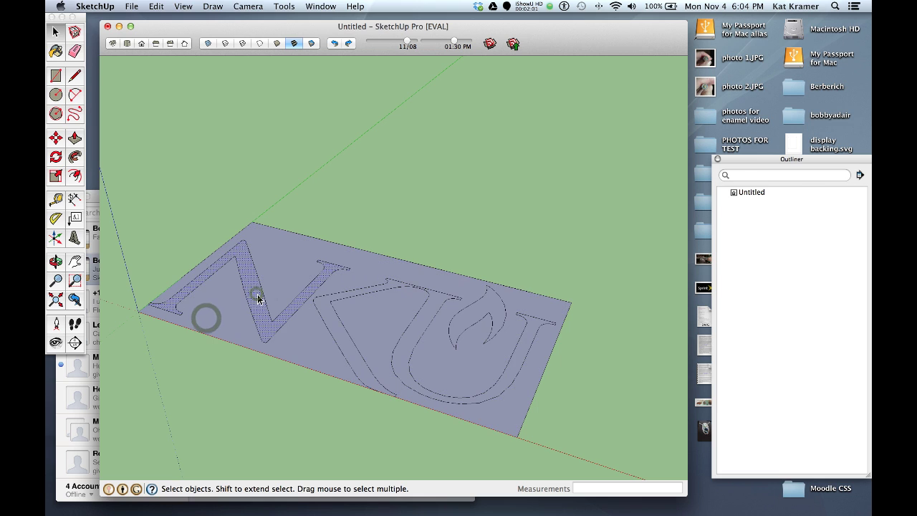
pyautogui.click(332, 322)
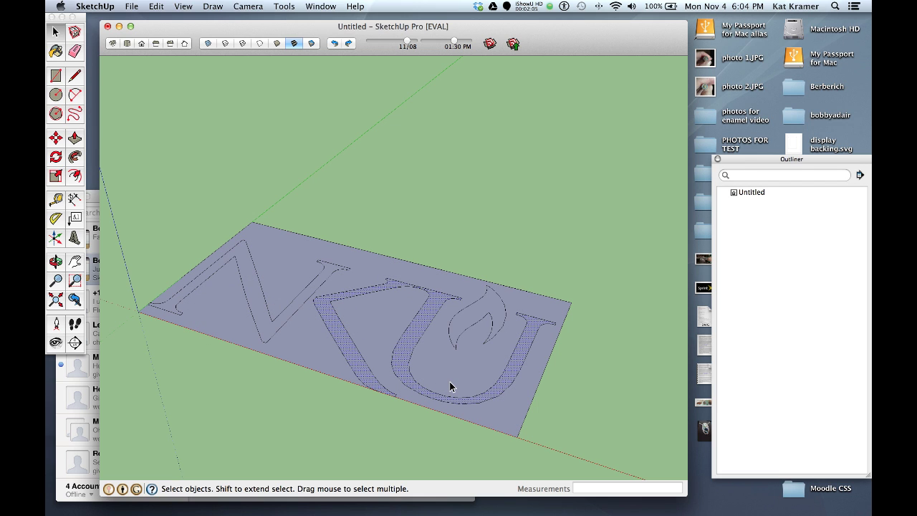
pyautogui.click(557, 452)
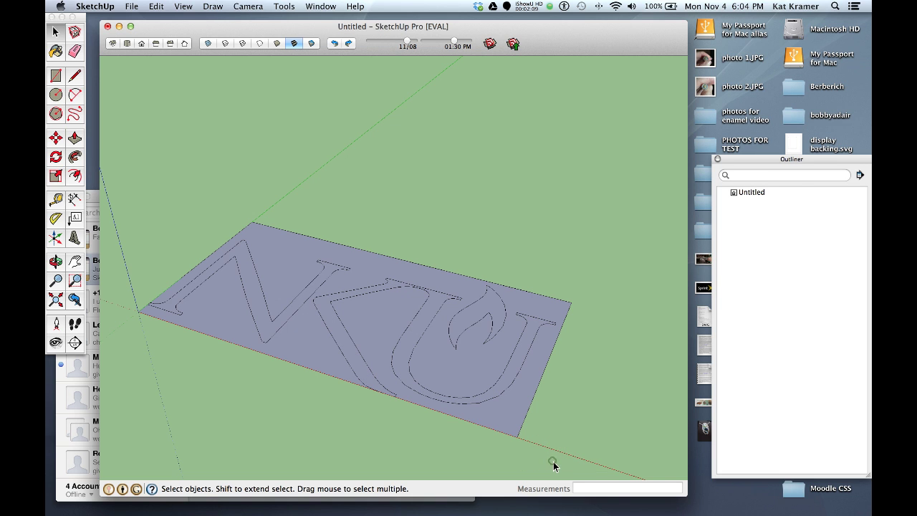
# Step: Delete the surrounding rectangle face and its leftover top edge
pyautogui.click(506, 432)
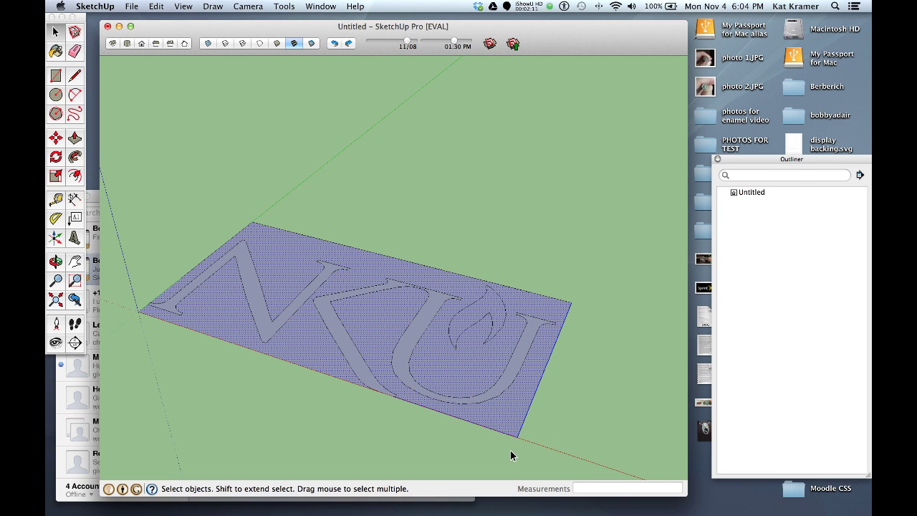
pyautogui.press('Delete')
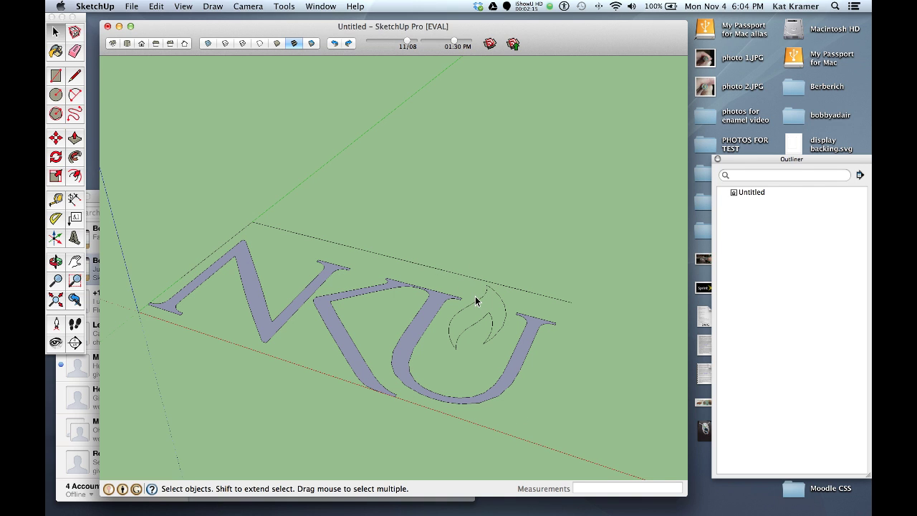
pyautogui.click(561, 288)
pyautogui.press('Delete')
pyautogui.click(267, 224)
# Step: Close the flame outline with a line across its tip, then erase the extra dividing line
pyautogui.scroll(5, 486, 281)
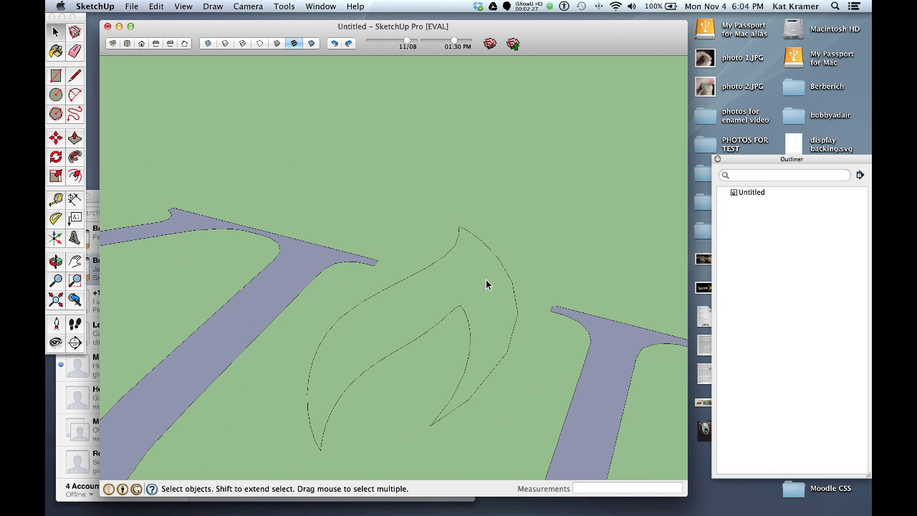
pyautogui.click(73, 77)
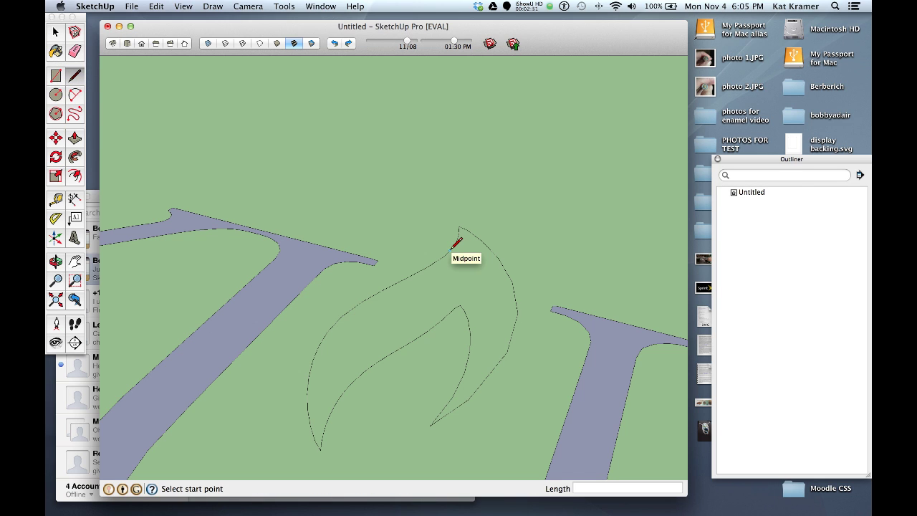
pyautogui.click(451, 249)
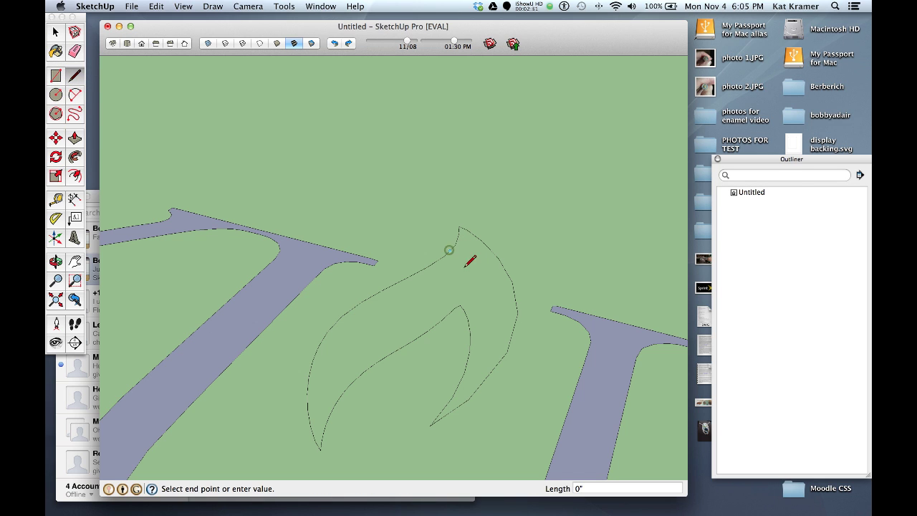
pyautogui.click(513, 330)
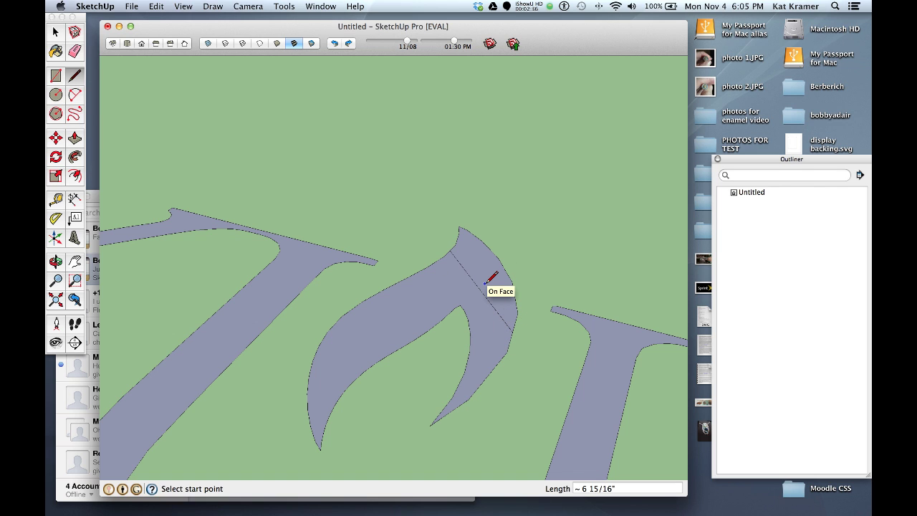
pyautogui.click(75, 51)
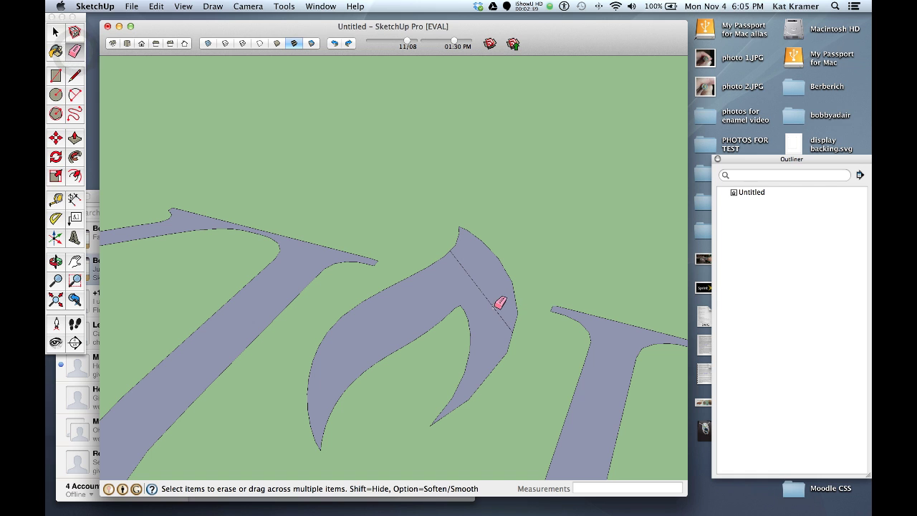
pyautogui.click(496, 306)
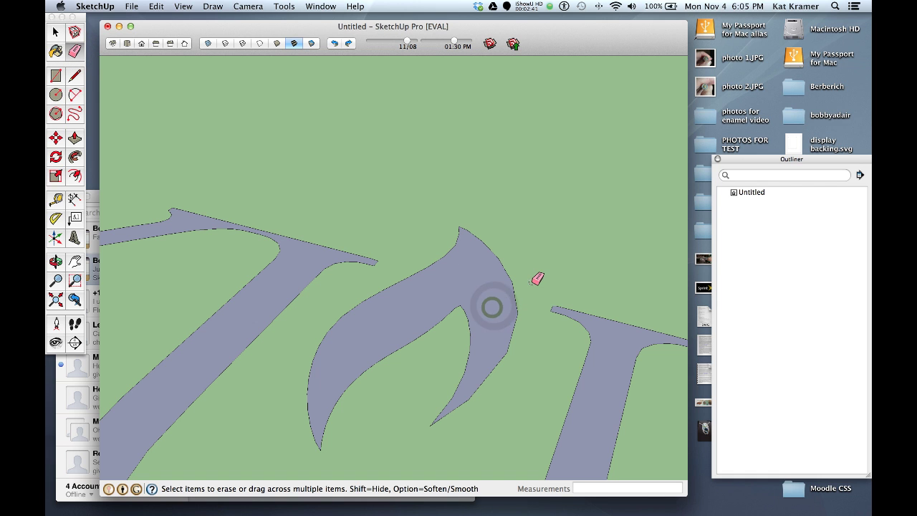
pyautogui.scroll(-5, 467, 329)
pyautogui.scroll(-2, 467, 329)
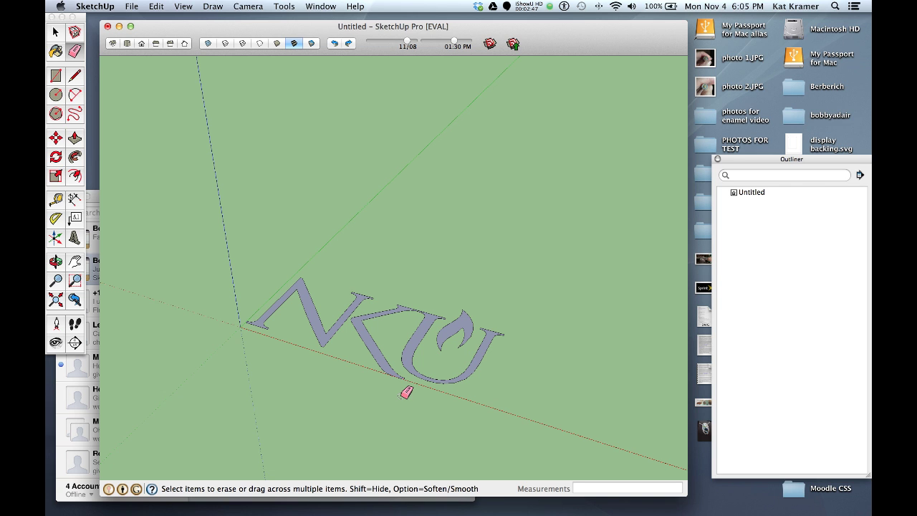
# Step: Push/pull the N, the KU face and the flame up to 2 7/16" tall
pyautogui.scroll(2, 406, 392)
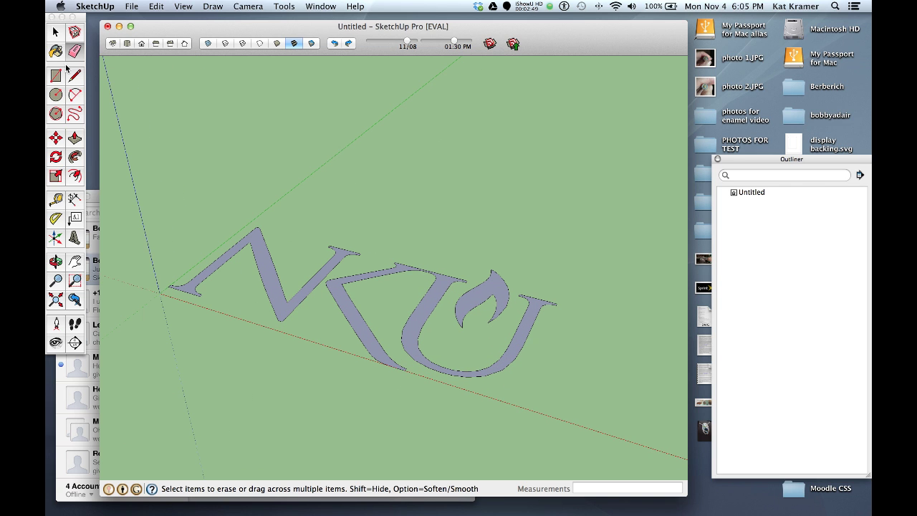
pyautogui.click(74, 138)
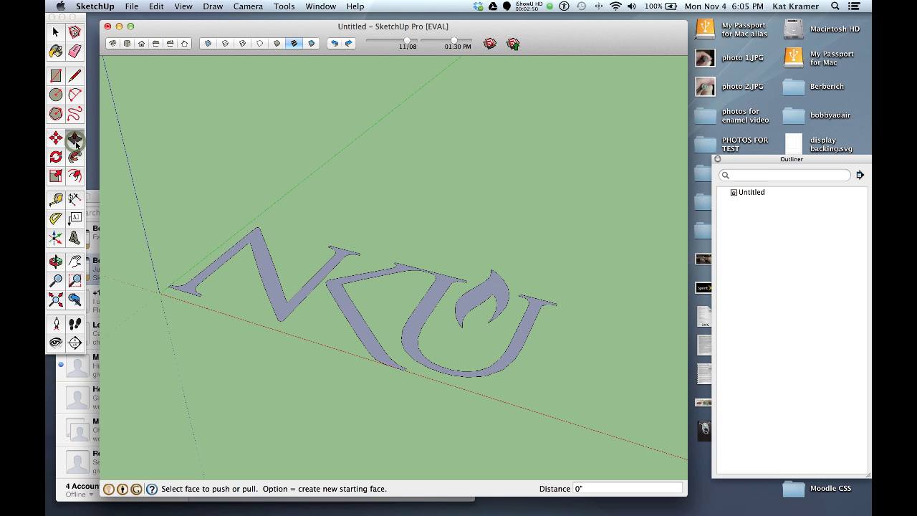
pyautogui.click(270, 287)
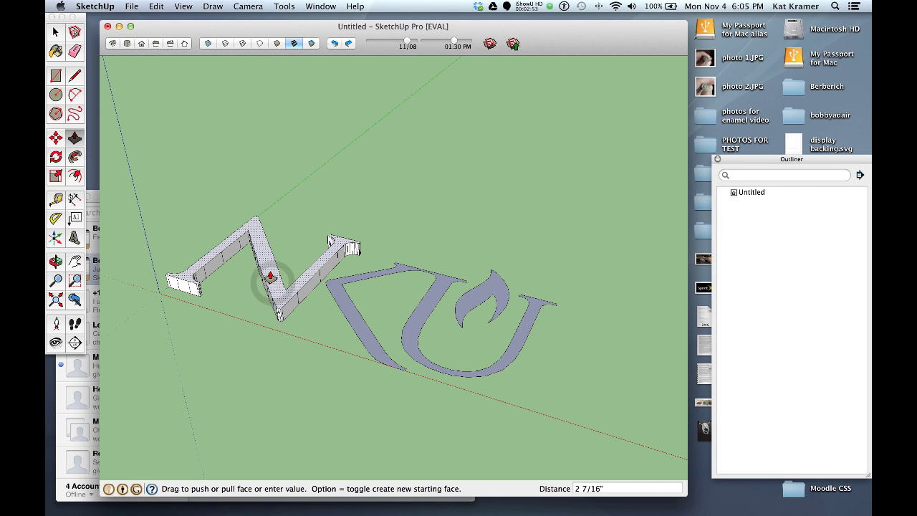
pyautogui.click(270, 271)
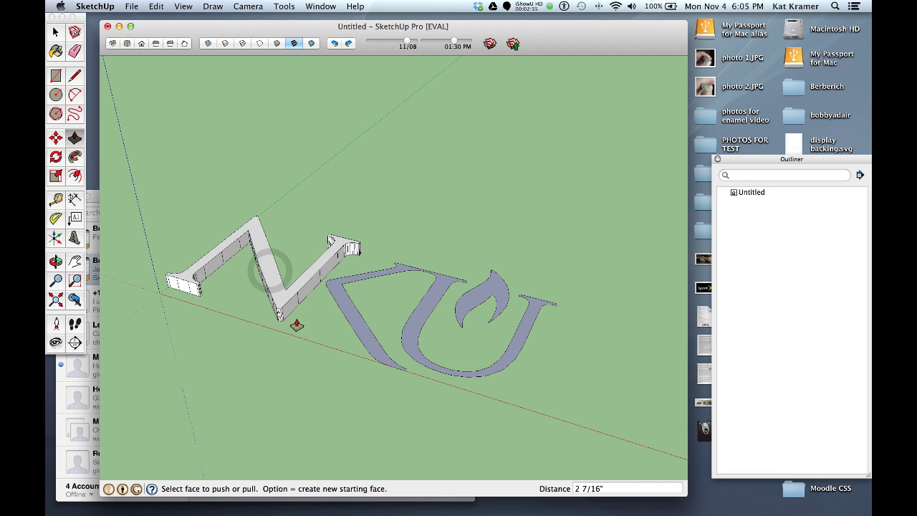
pyautogui.doubleClick(346, 309)
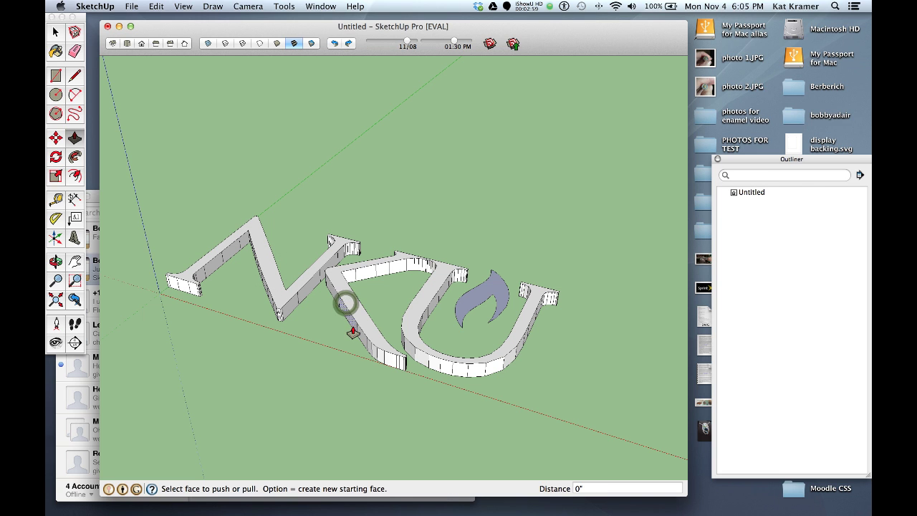
pyautogui.click(481, 296)
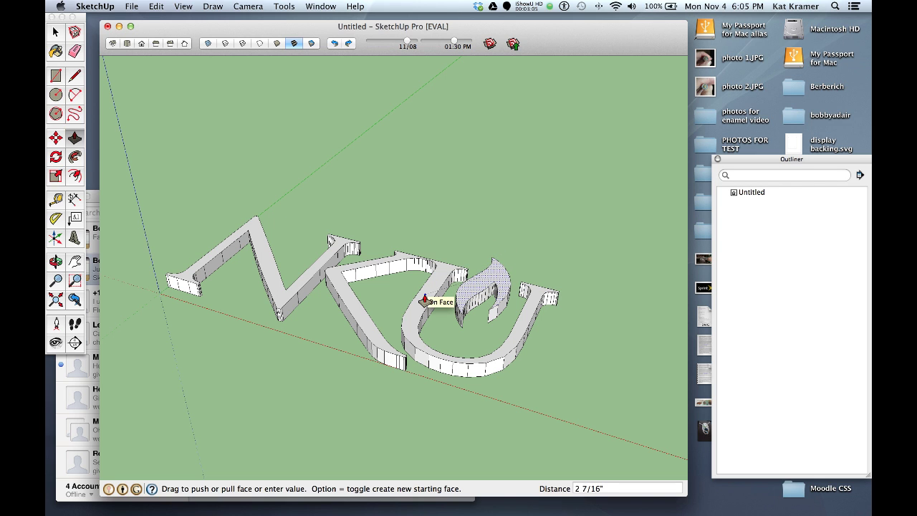
pyautogui.click(423, 299)
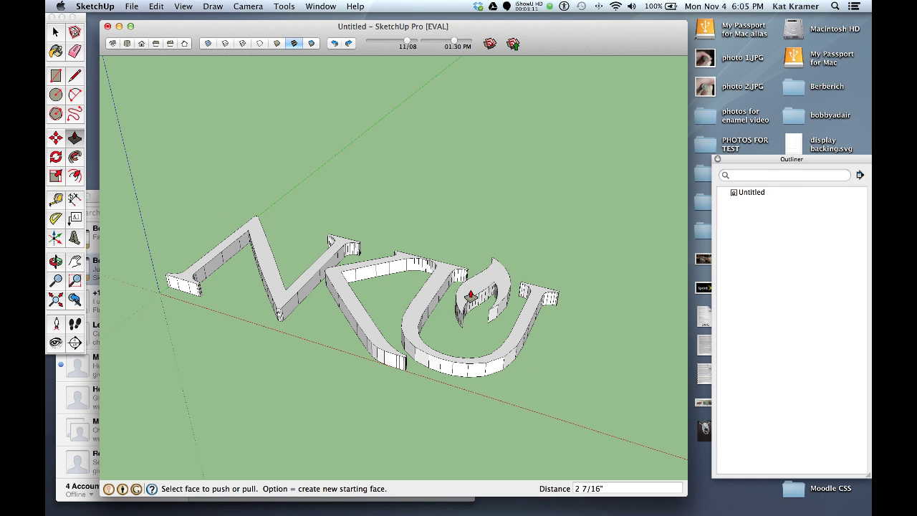
pyautogui.click(55, 32)
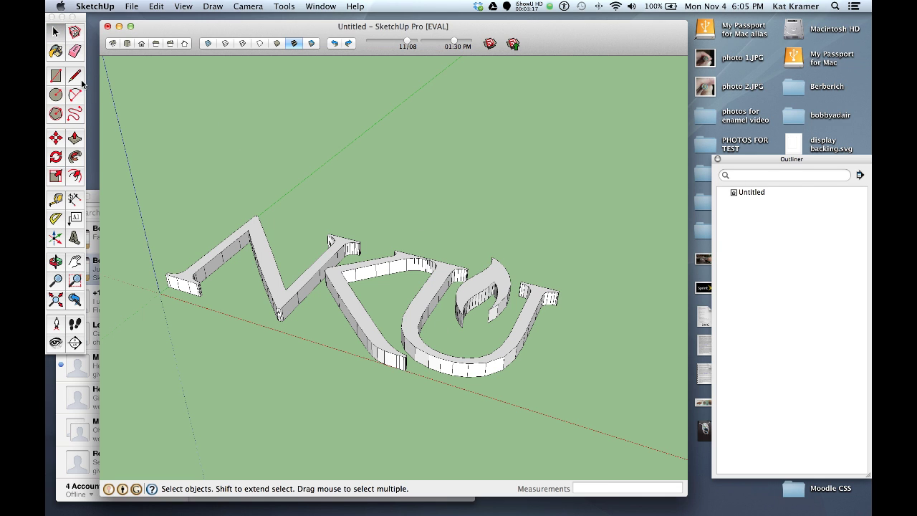
# Step: Create a new texture in the model's materials from textures/yellow.jpg
pyautogui.click(55, 51)
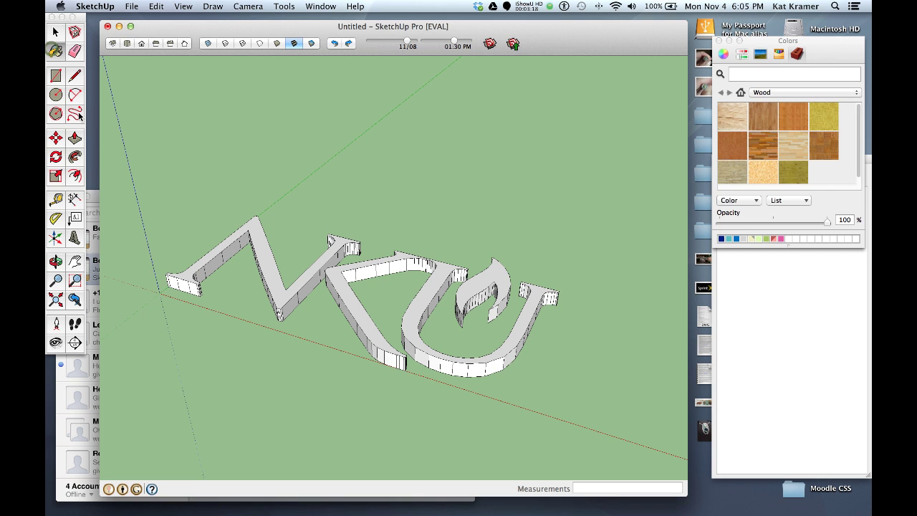
pyautogui.click(776, 94)
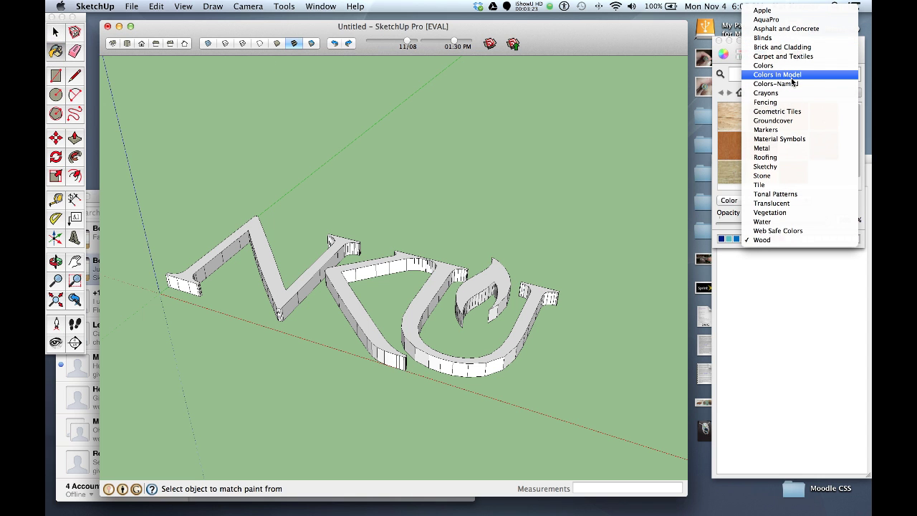
pyautogui.click(791, 75)
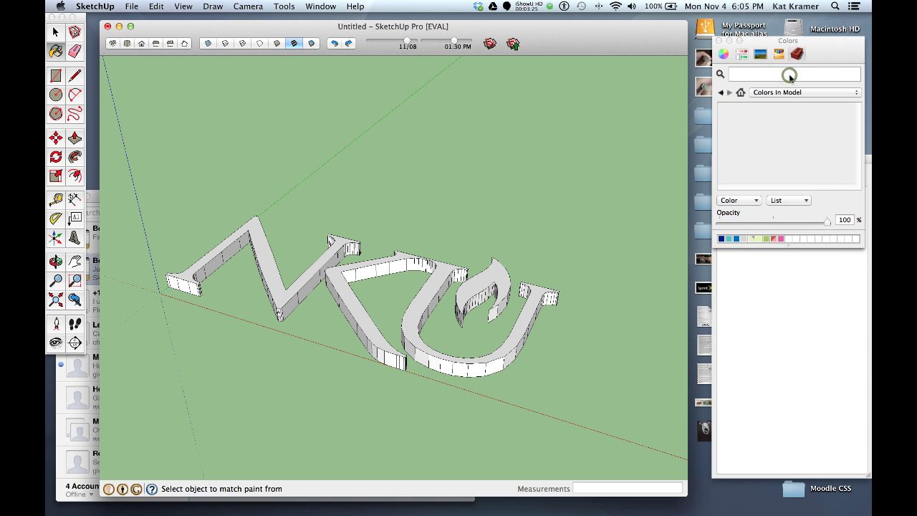
pyautogui.rightClick(732, 113)
pyautogui.click(764, 117)
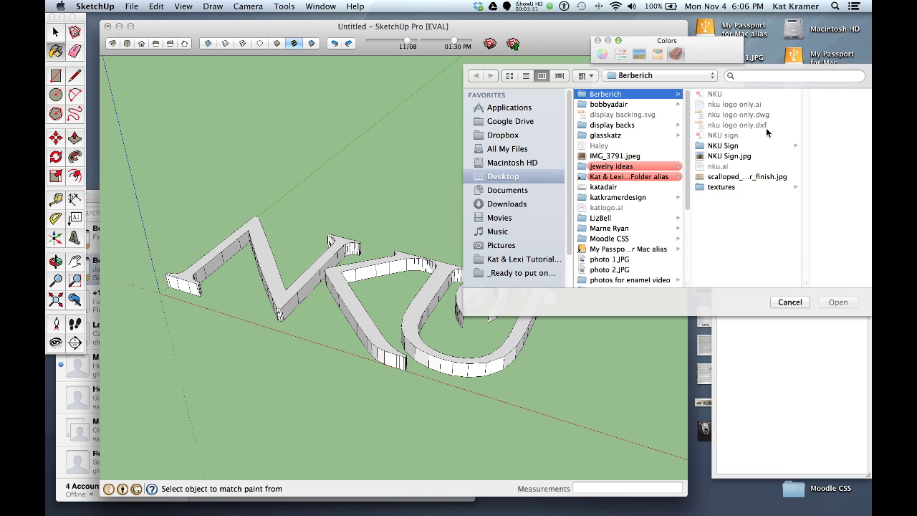
pyautogui.click(723, 187)
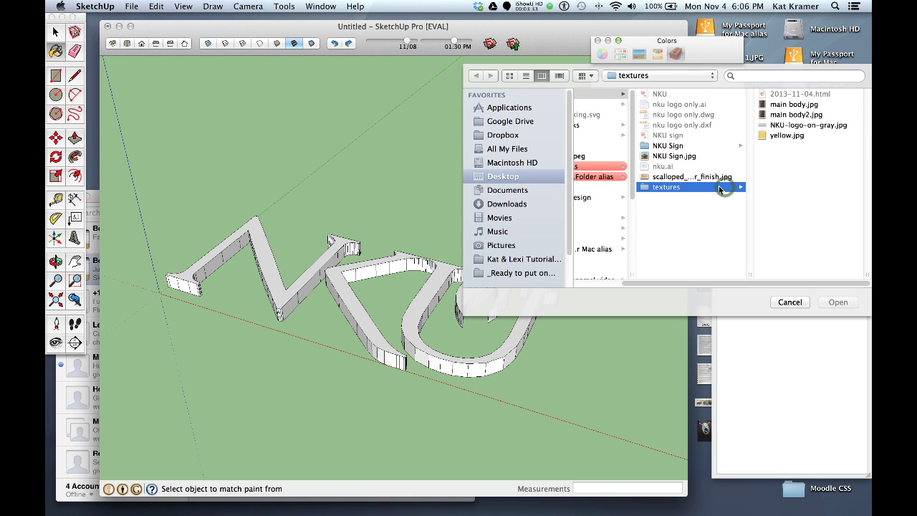
pyautogui.click(772, 136)
pyautogui.click(828, 305)
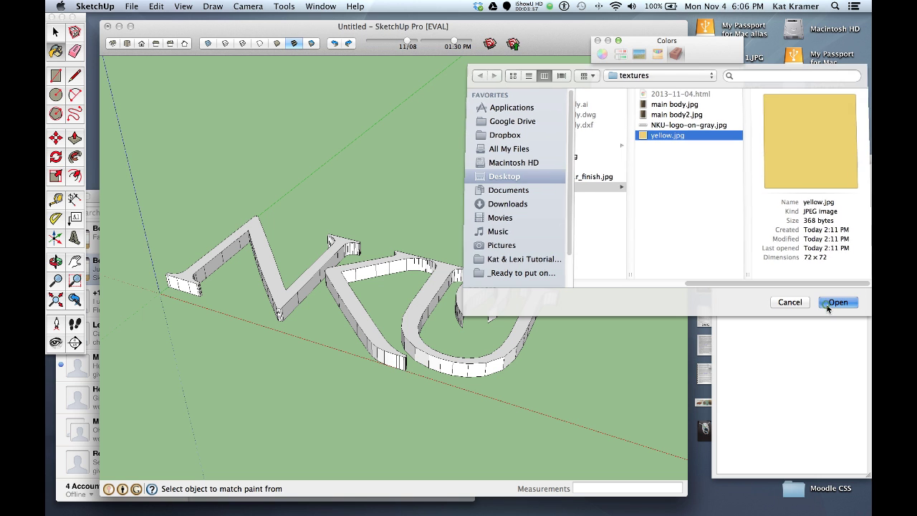
# Step: Size the yellow texture to 2" by 2"
pyautogui.click(784, 91)
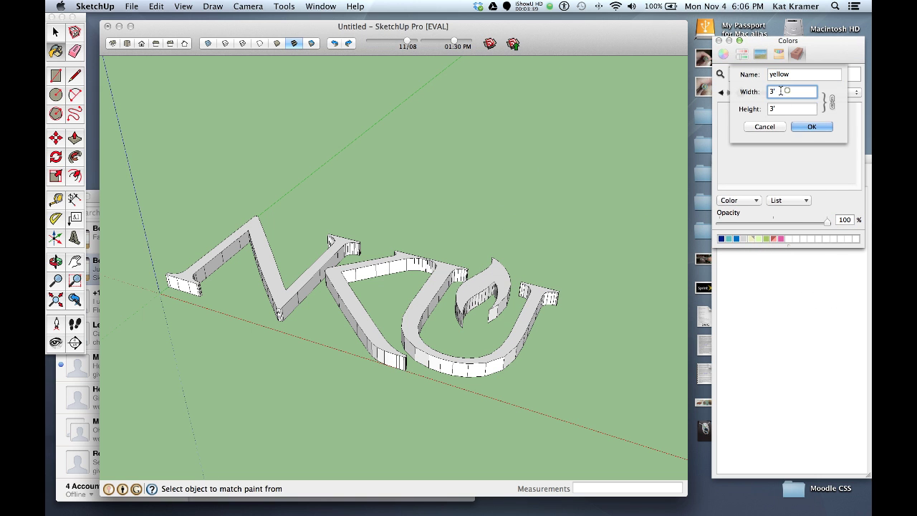
pyautogui.doubleClick(784, 91)
pyautogui.write('2"')
pyautogui.press('Tab')
pyautogui.write('2')
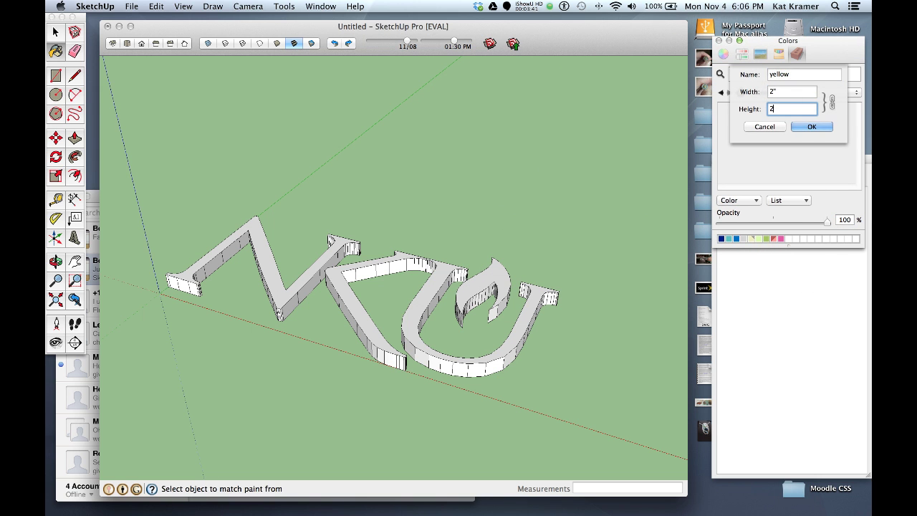
pyautogui.press('Return')
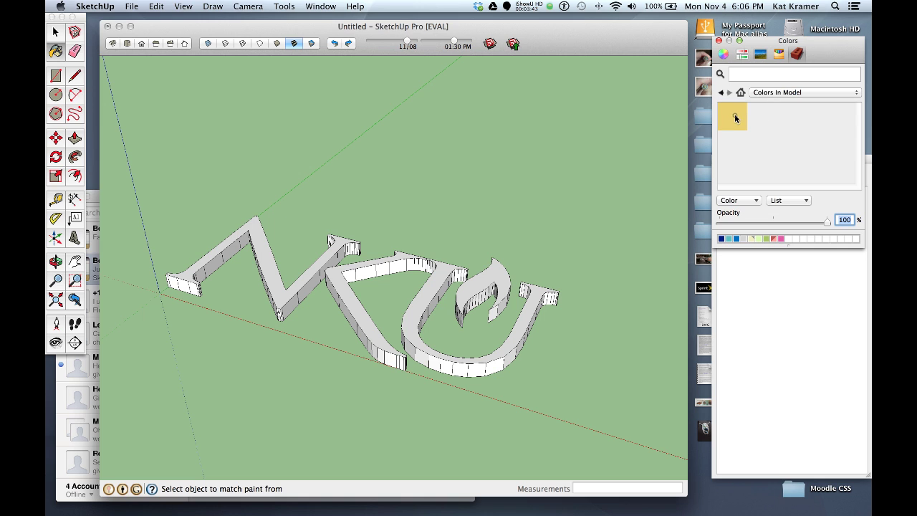
# Step: Paint the flame faces inside the U with the yellow material
pyautogui.click(734, 115)
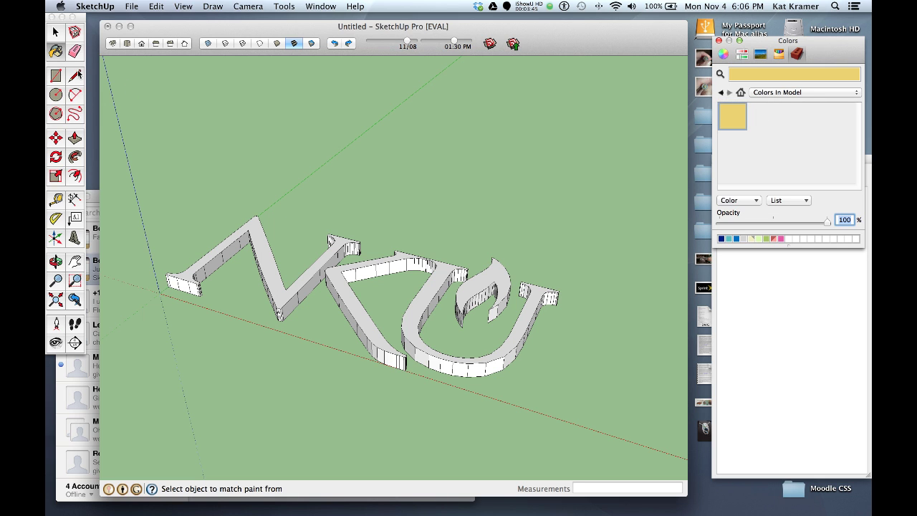
pyautogui.click(55, 32)
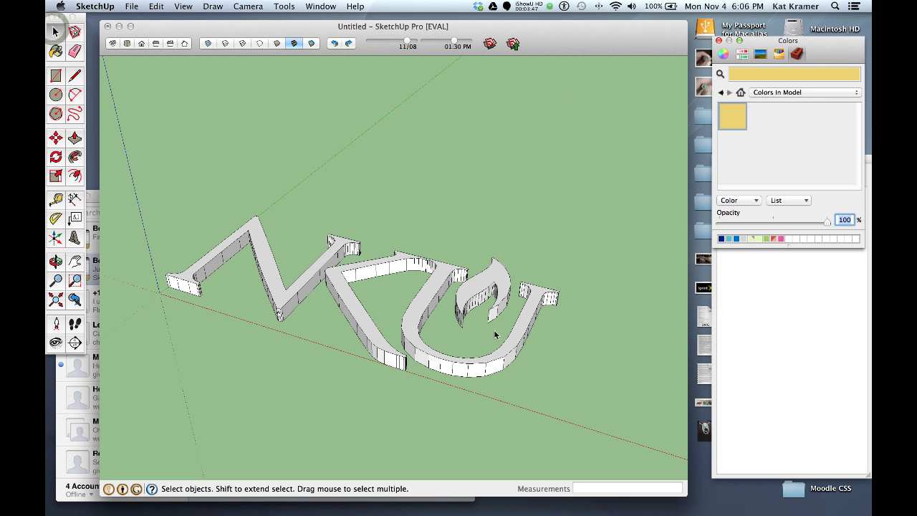
pyautogui.click(504, 273)
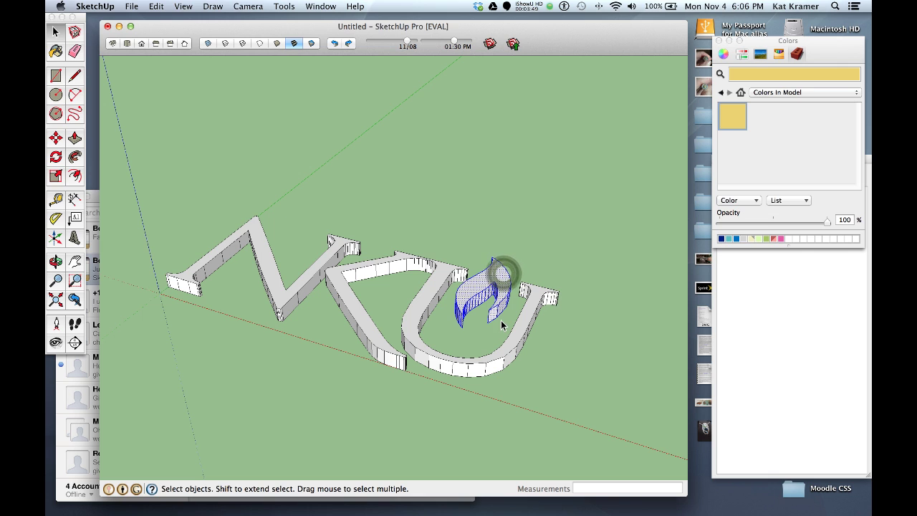
pyautogui.click(735, 118)
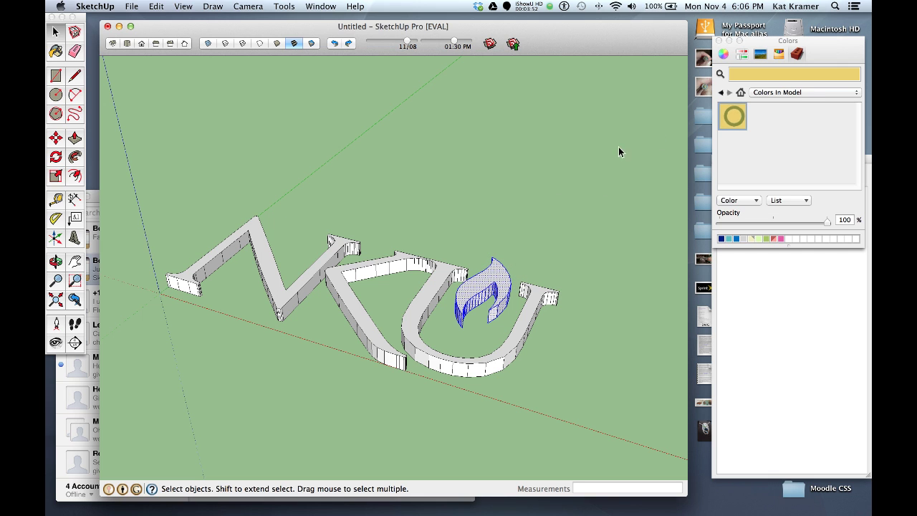
pyautogui.click(493, 280)
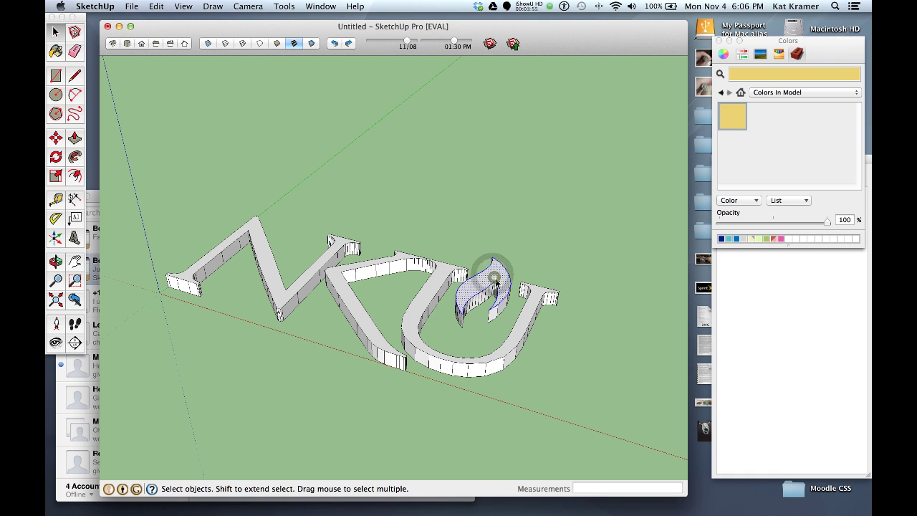
pyautogui.click(495, 278)
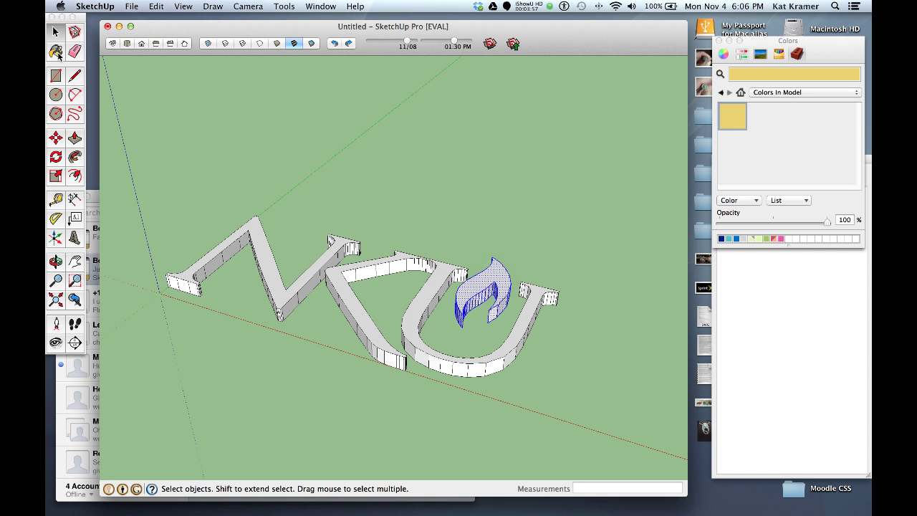
pyautogui.click(56, 52)
pyautogui.click(505, 280)
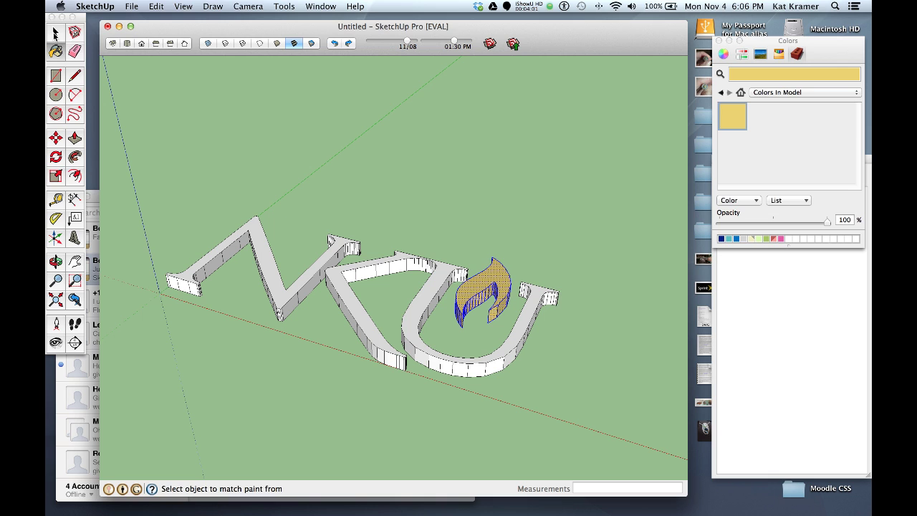
# Step: Select the N and KU letters as whole pieces to check them, then clear the selection
pyautogui.click(55, 32)
pyautogui.click(280, 132)
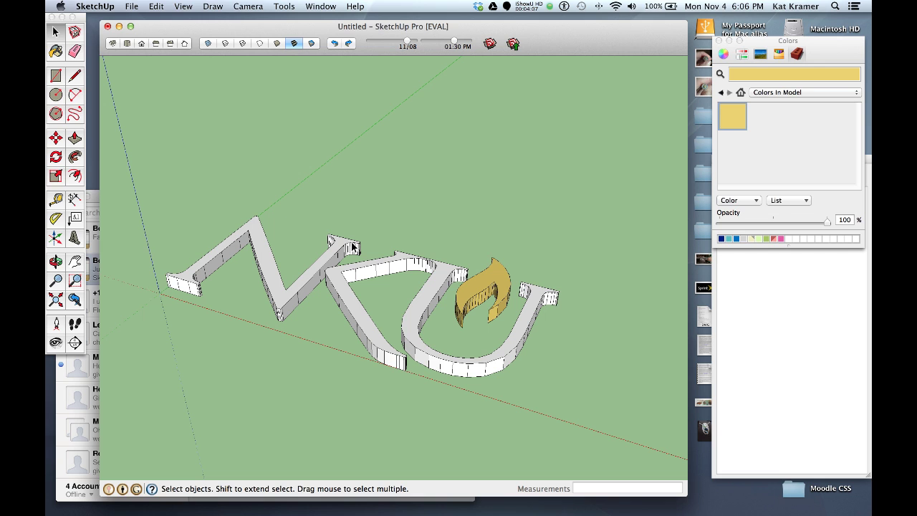
pyautogui.tripleClick(271, 286)
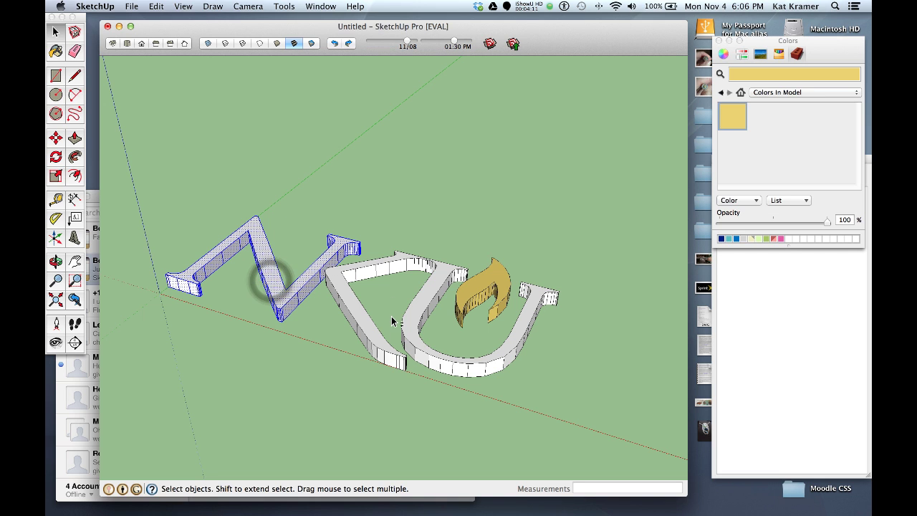
pyautogui.keyDown('shift'); pyautogui.tripleClick(356, 313); pyautogui.keyUp('shift')
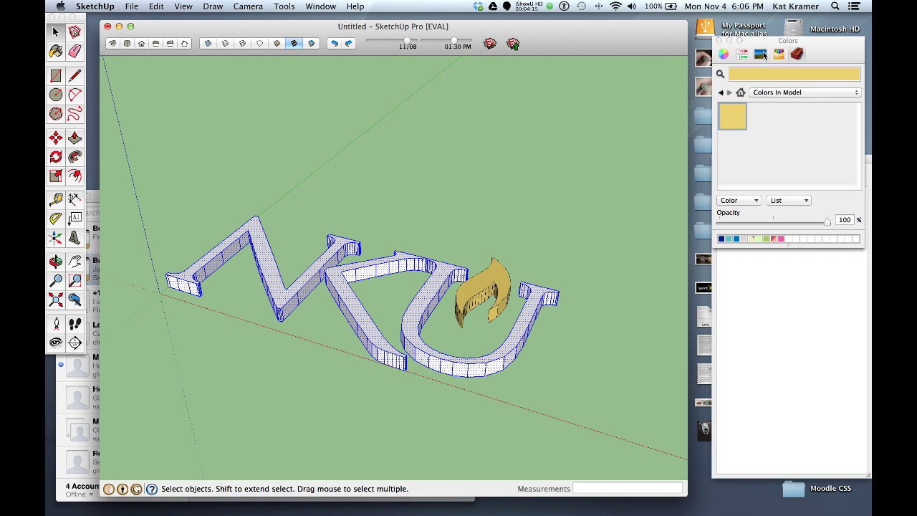
pyautogui.click(416, 172)
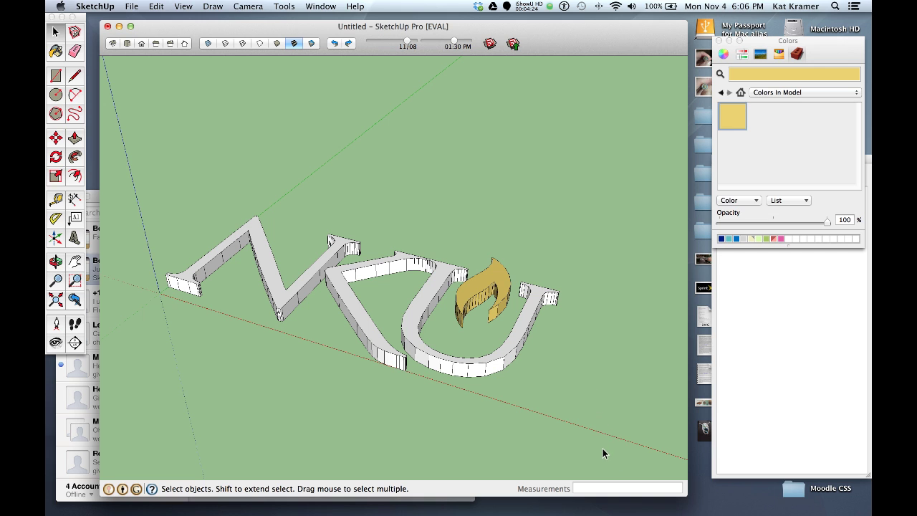
# Step: Box-select the whole logo and make it a component 'NKU logo' set to glue to Any
pyautogui.moveTo(605, 454); pyautogui.dragTo(140, 156)
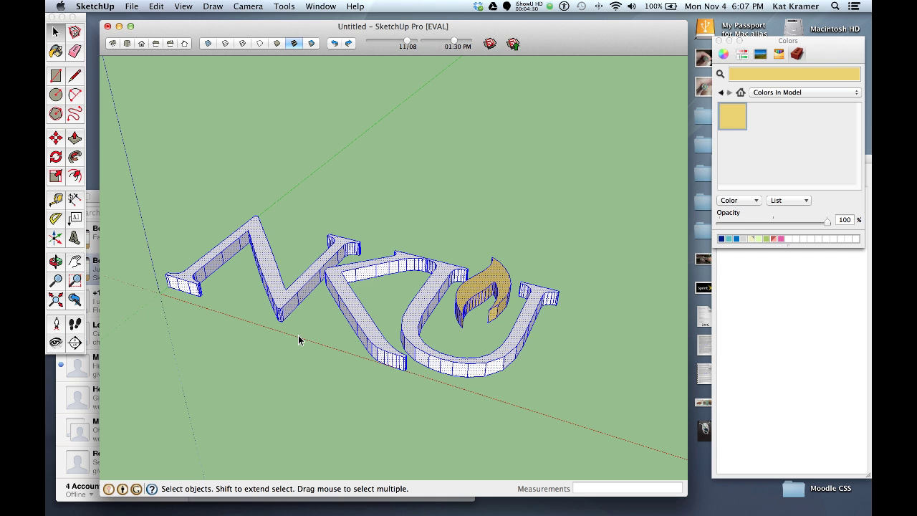
pyautogui.rightClick(337, 287)
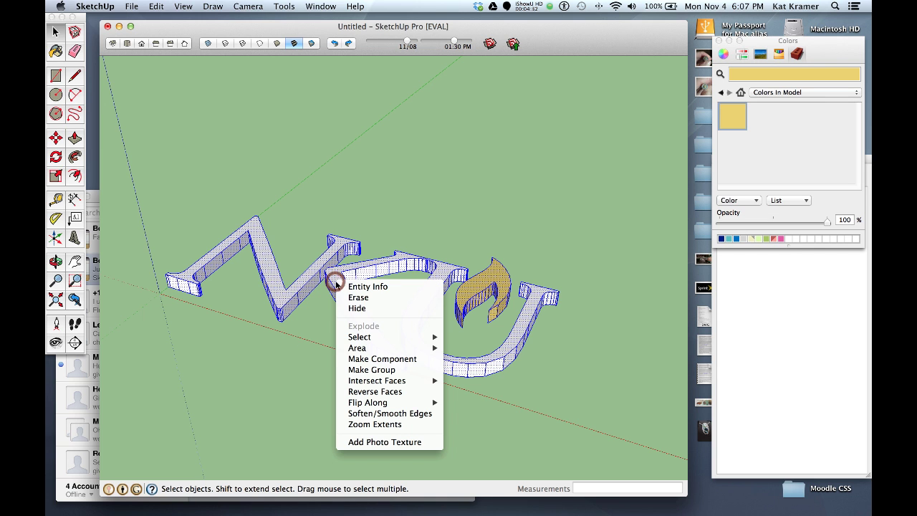
pyautogui.click(381, 360)
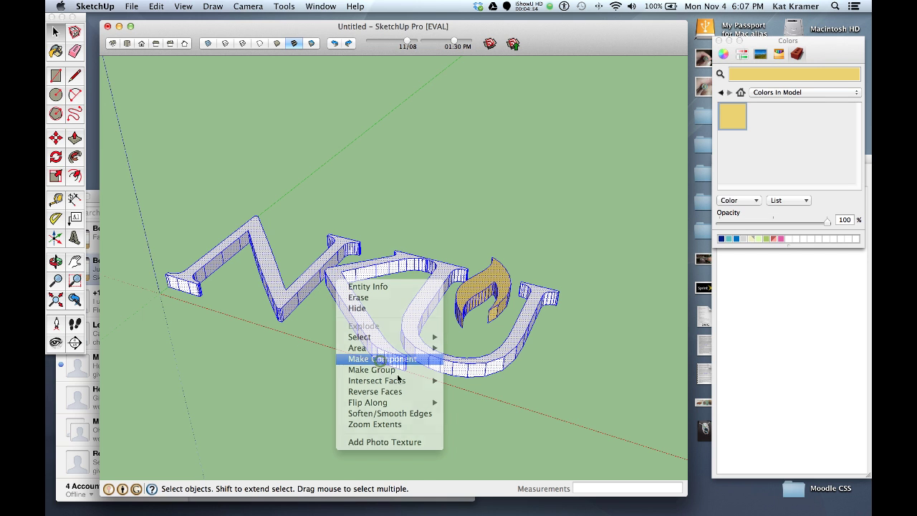
pyautogui.write('NK')
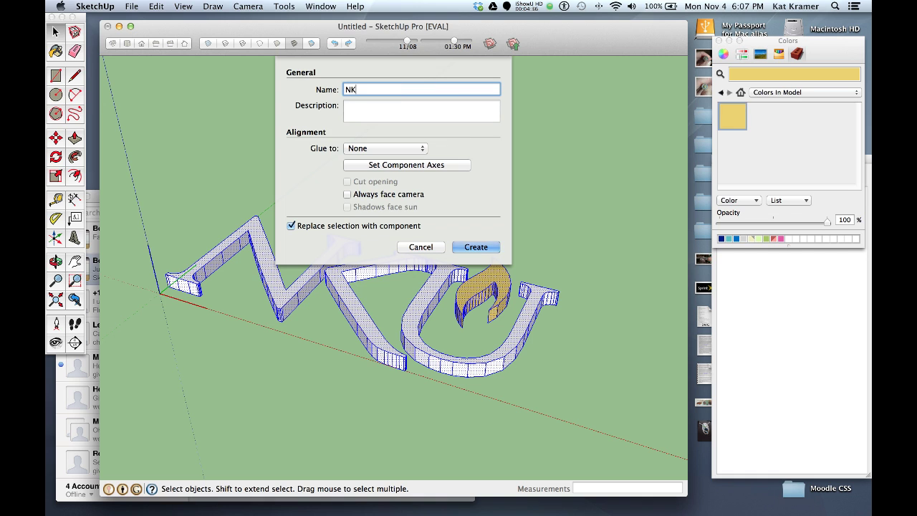
pyautogui.write('U logo')
pyautogui.click(373, 150)
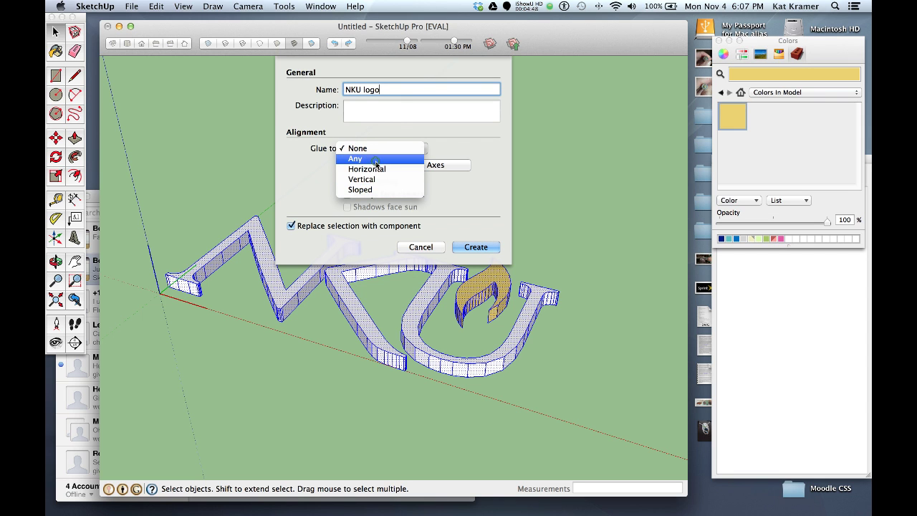
pyautogui.click(376, 164)
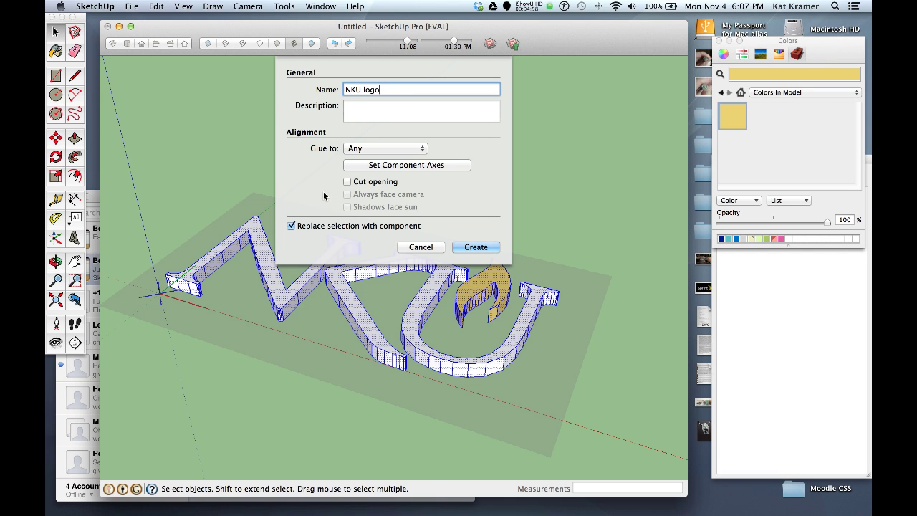
pyautogui.click(478, 248)
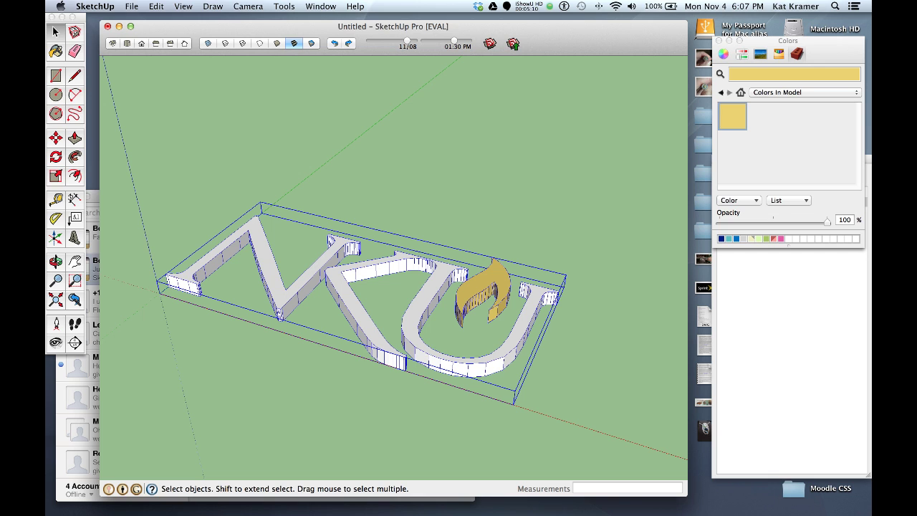
# Step: Start sharing the logo as a component to 3D Warehouse and reposition the upload window
pyautogui.click(132, 6)
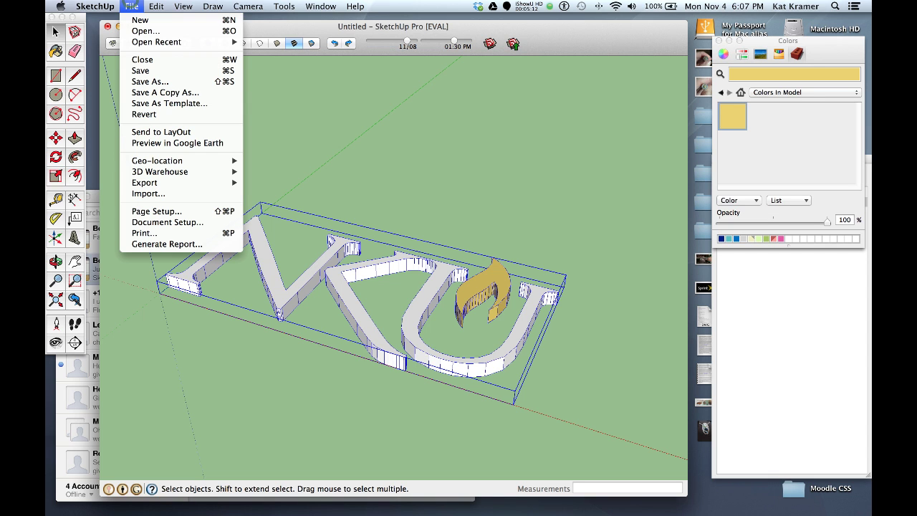
pyautogui.moveTo(169, 179)
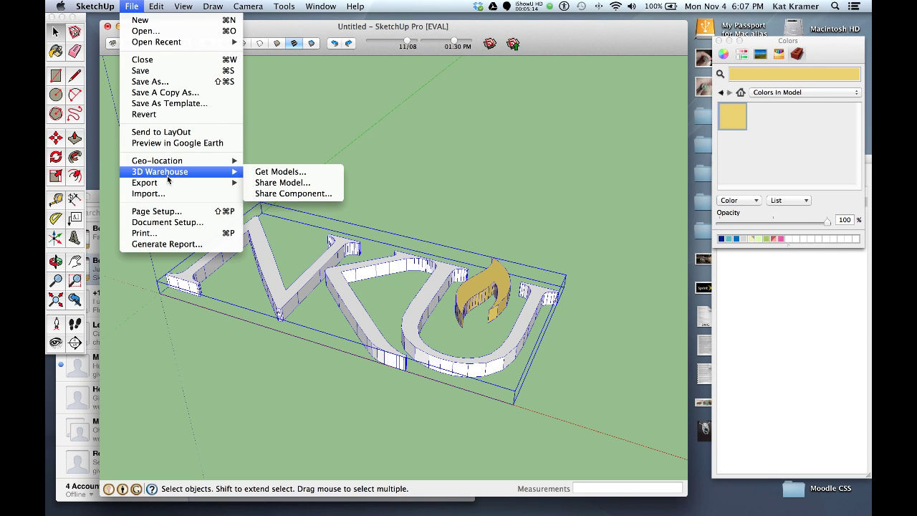
pyautogui.click(307, 194)
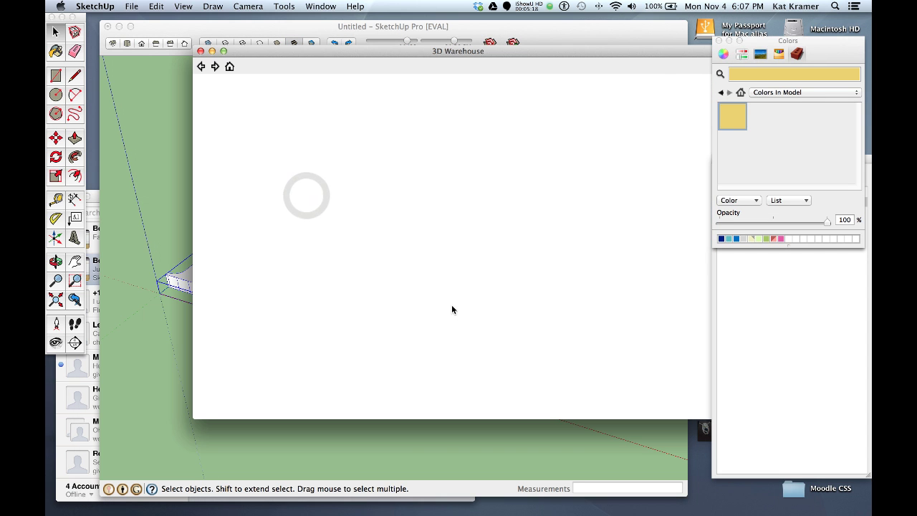
pyautogui.moveTo(394, 52); pyautogui.dragTo(314, 36)
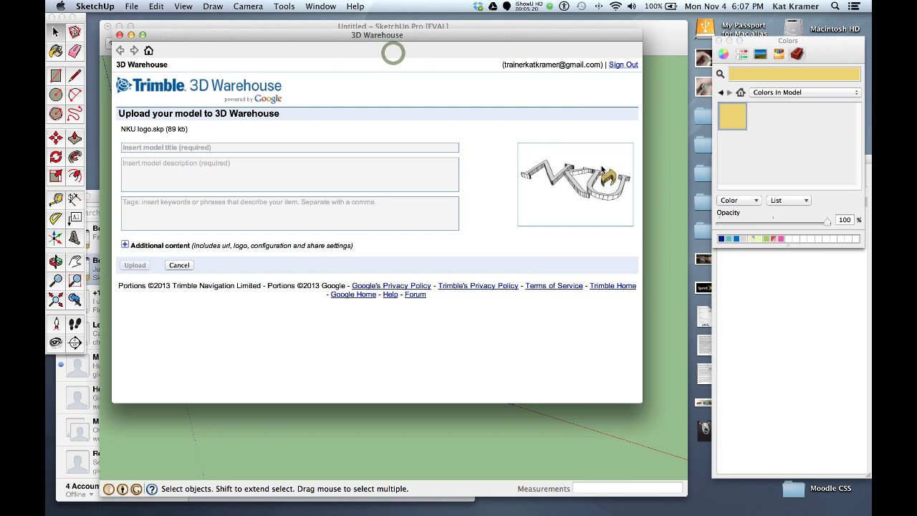
# Step: Enter title 'NKU Logo 2', description 'NKU logo 3D for signage' and tags 'NKU, University'
pyautogui.click(146, 148)
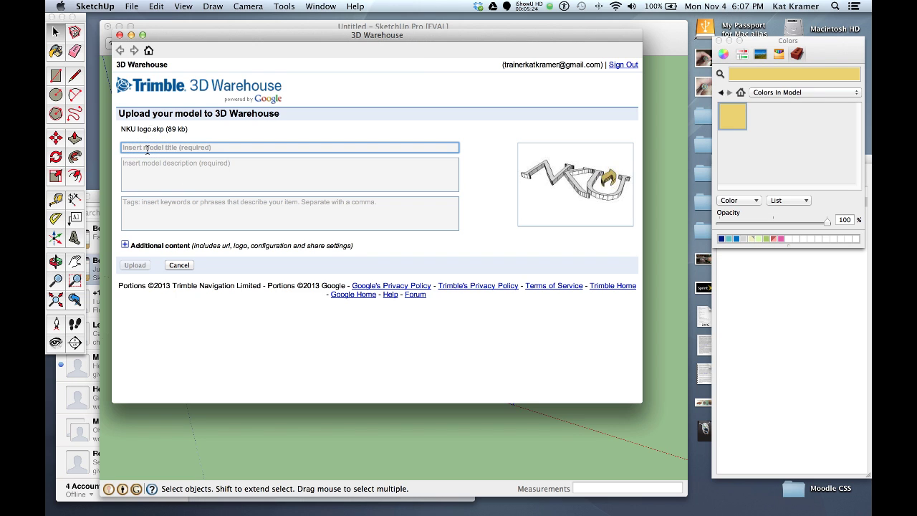
pyautogui.write('NKU Logo 2')
pyautogui.press('Tab')
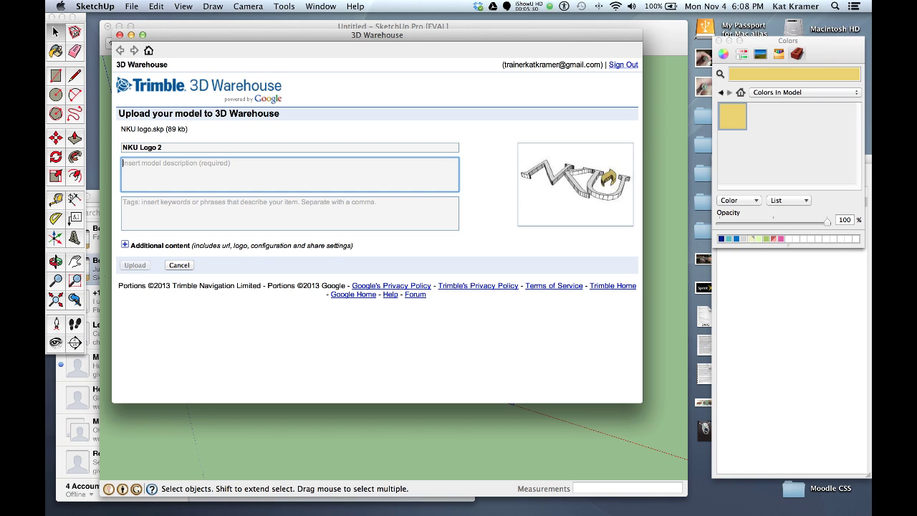
pyautogui.write('NKU logo 3D for signage')
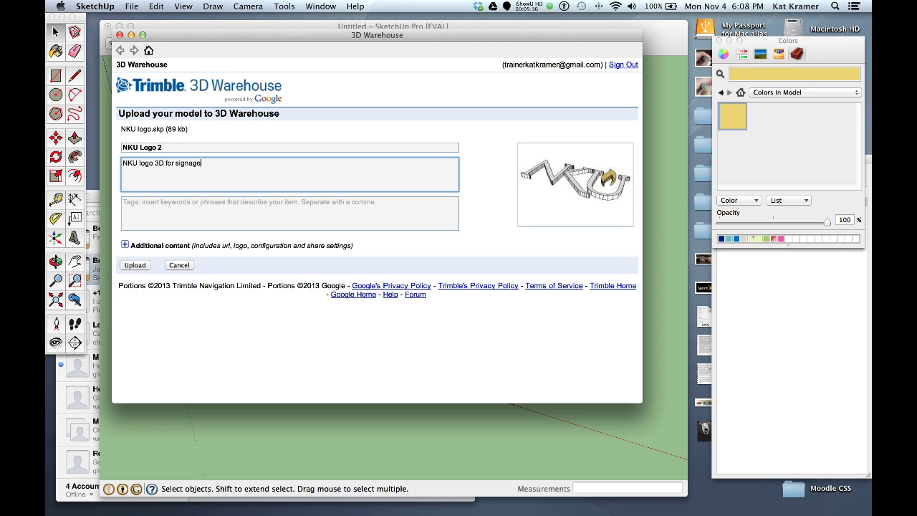
pyautogui.press('Tab')
pyautogui.write('N')
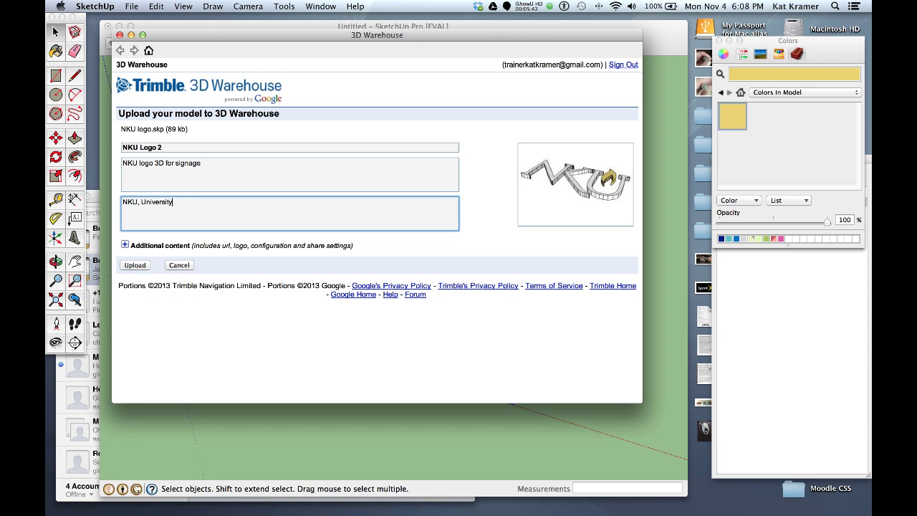
# Step: Upload the NKU Logo 2 model and wait for its 3D Warehouse page to confirm success
pyautogui.click(144, 266)
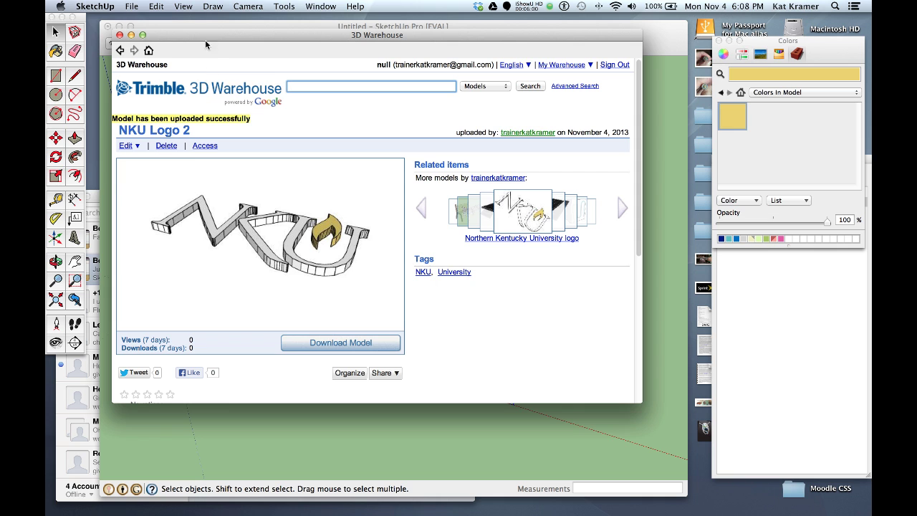
# Step: Select everything and delete the NKU logo model, leaving an empty scene
pyautogui.click(119, 35)
pyautogui.click(520, 427)
pyautogui.click(583, 430)
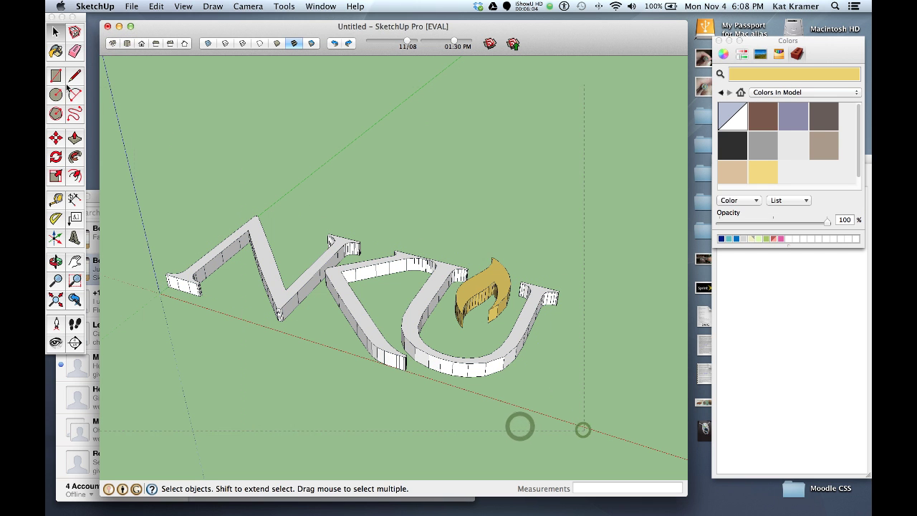
pyautogui.press('super+a')
pyautogui.press('Delete')
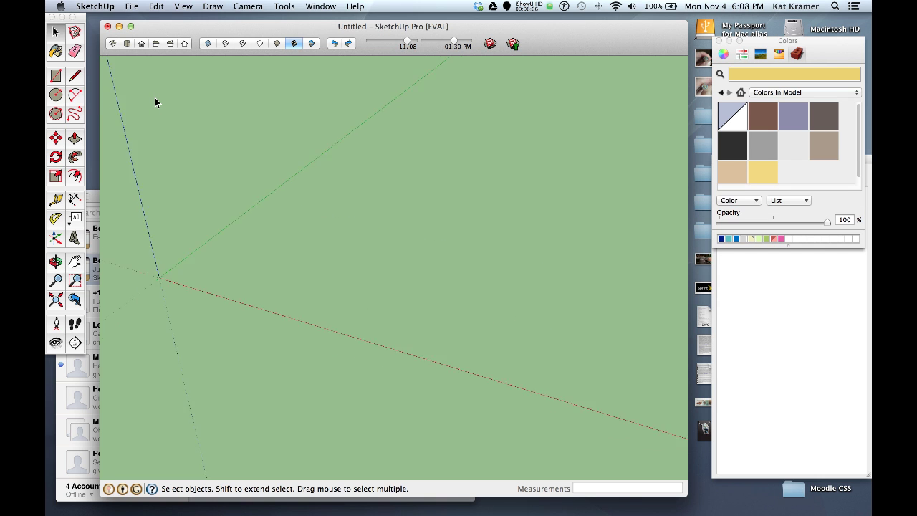
pyautogui.scroll(-3, 154, 102)
pyautogui.press('o')
pyautogui.moveTo(201, 156); pyautogui.dragTo(229, 303)
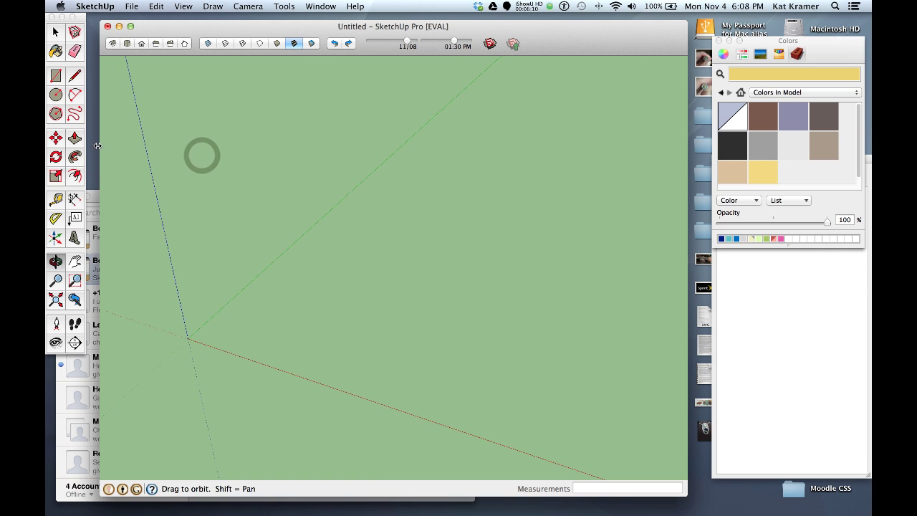
# Step: Draw a rectangle from the origin and Push/Pull it up into a tall box
pyautogui.click(55, 75)
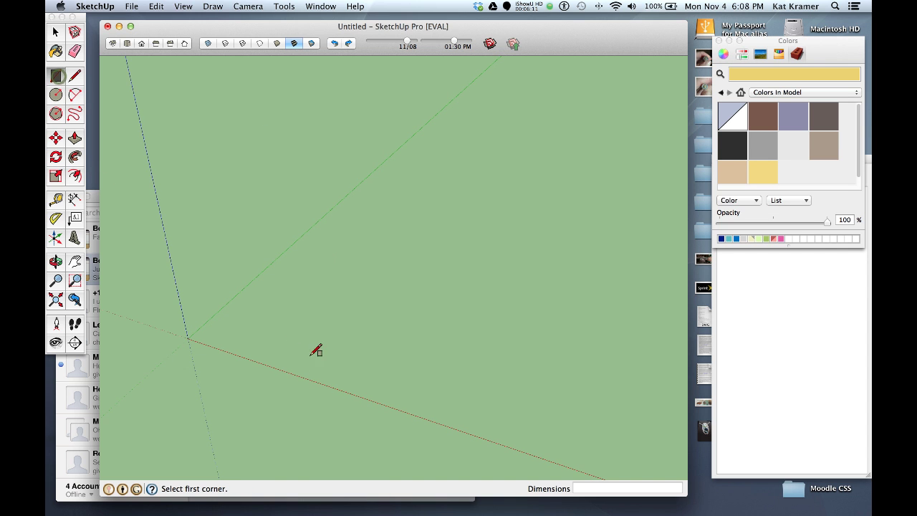
pyautogui.click(189, 337)
pyautogui.click(529, 351)
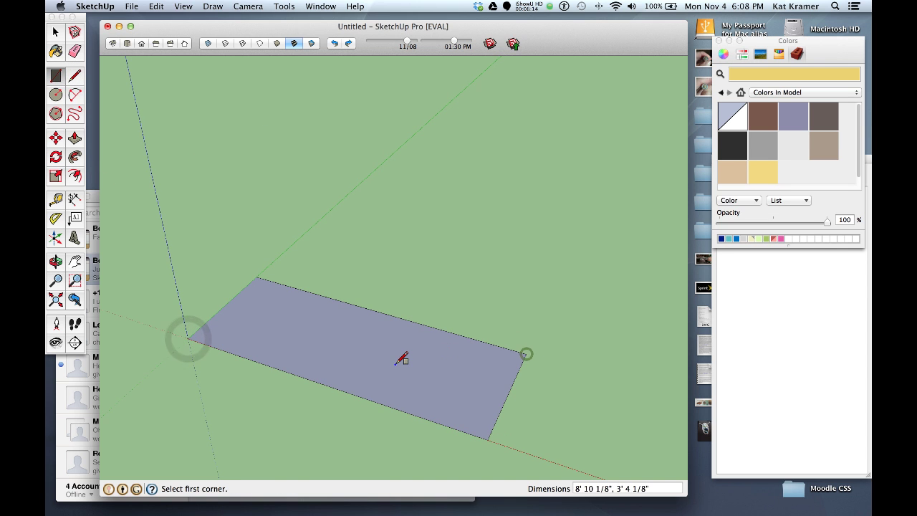
pyautogui.press('p')
pyautogui.click(383, 370)
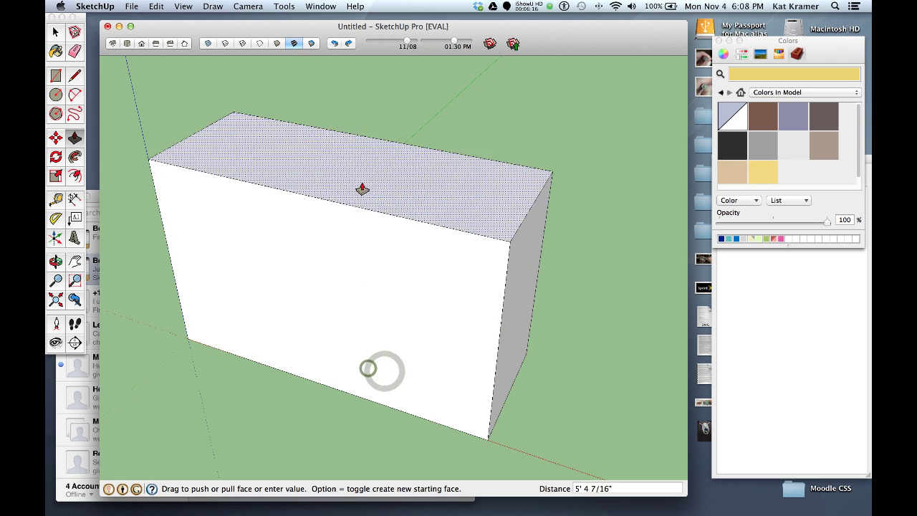
pyautogui.scroll(-3, 340, 98)
pyautogui.click(340, 94)
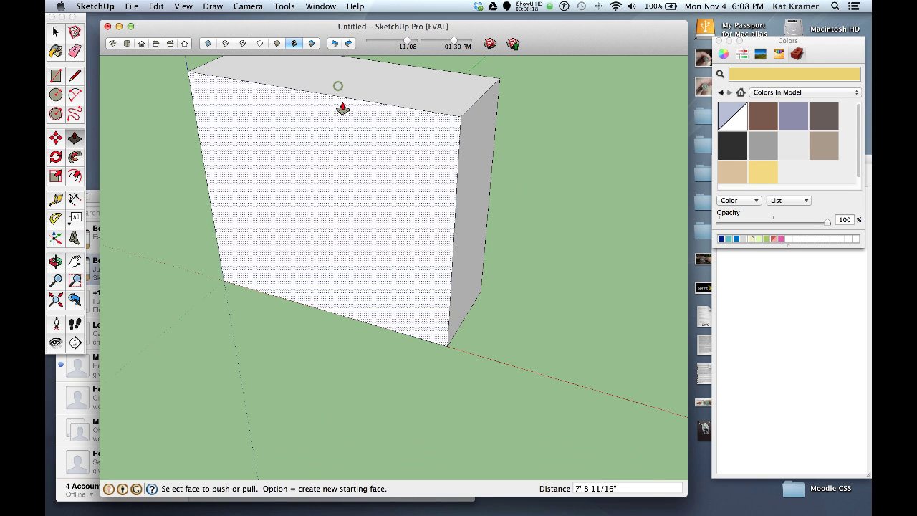
# Step: Make the box a group and paint it black with the Paint Bucket
pyautogui.press('space')
pyautogui.tripleClick(377, 145)
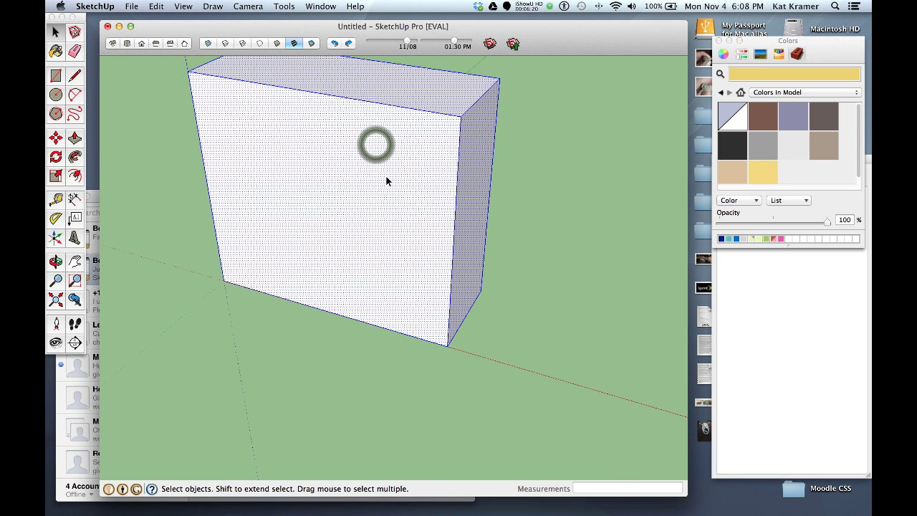
pyautogui.rightClick(371, 162)
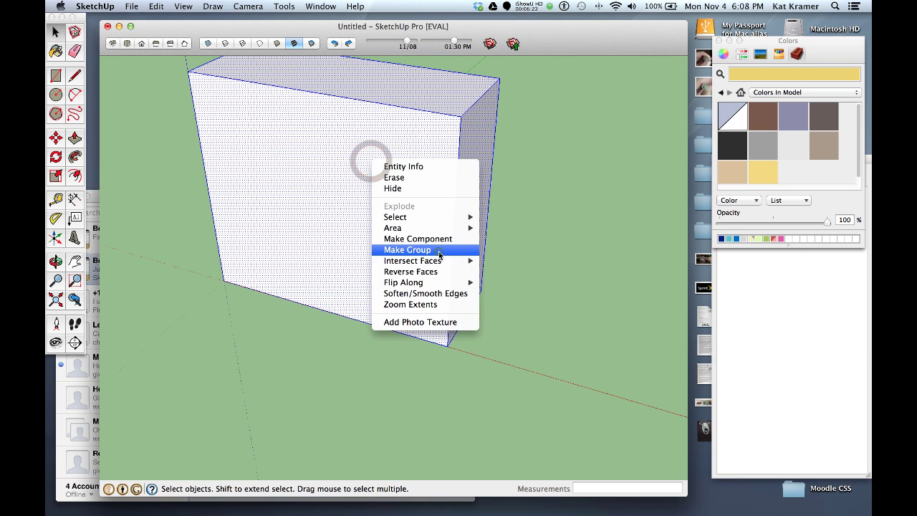
pyautogui.click(435, 250)
pyautogui.click(731, 146)
pyautogui.click(445, 152)
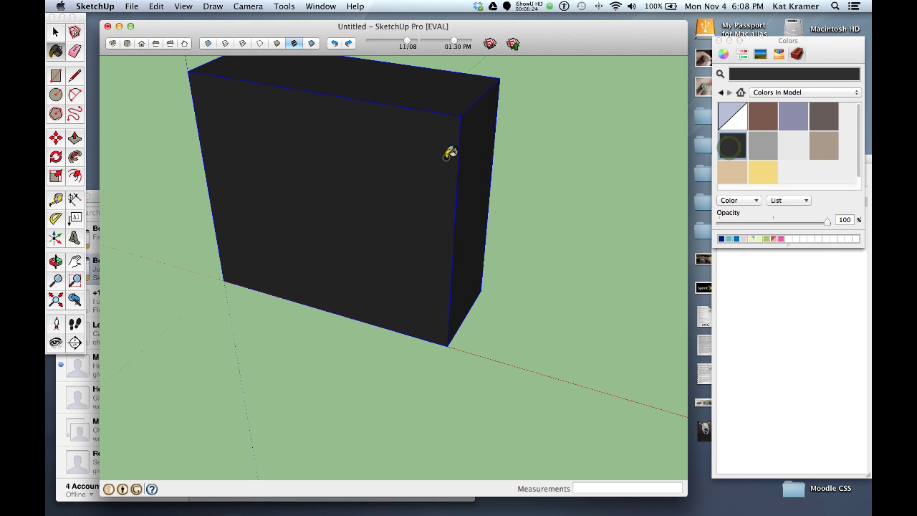
pyautogui.press('super')
pyautogui.press('space')
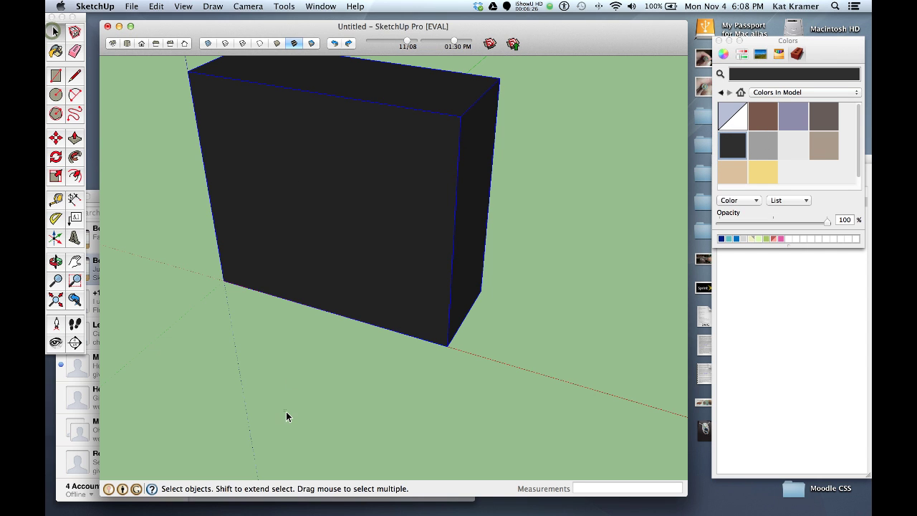
# Step: Open 3D Warehouse Get Models and search for 'NKU'
pyautogui.click(286, 411)
pyautogui.click(132, 6)
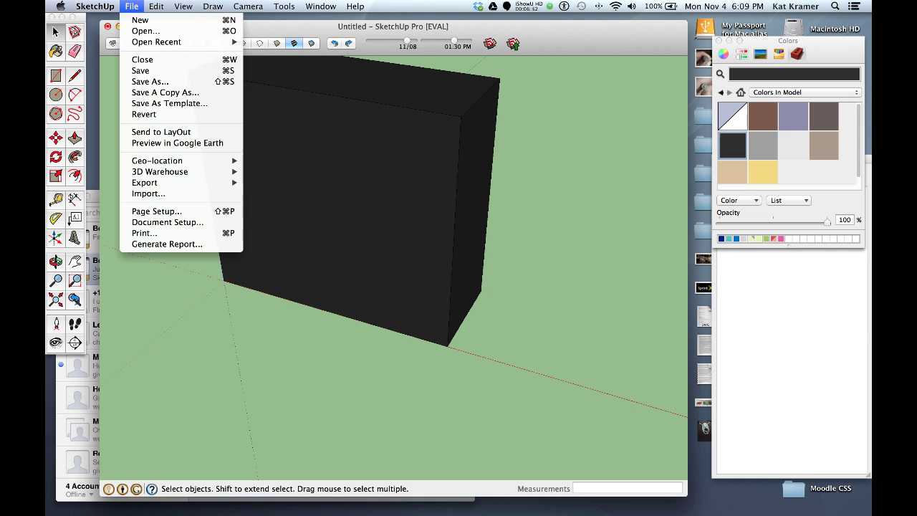
pyautogui.moveTo(163, 172)
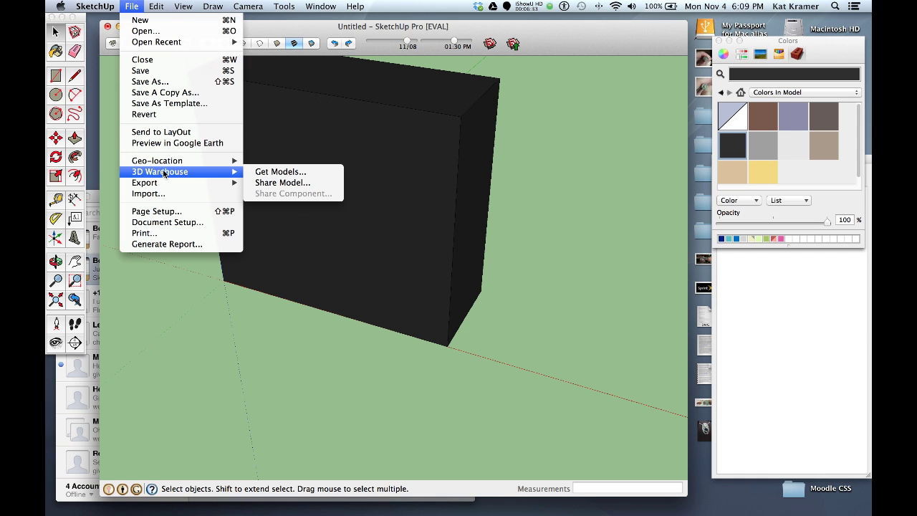
pyautogui.click(272, 173)
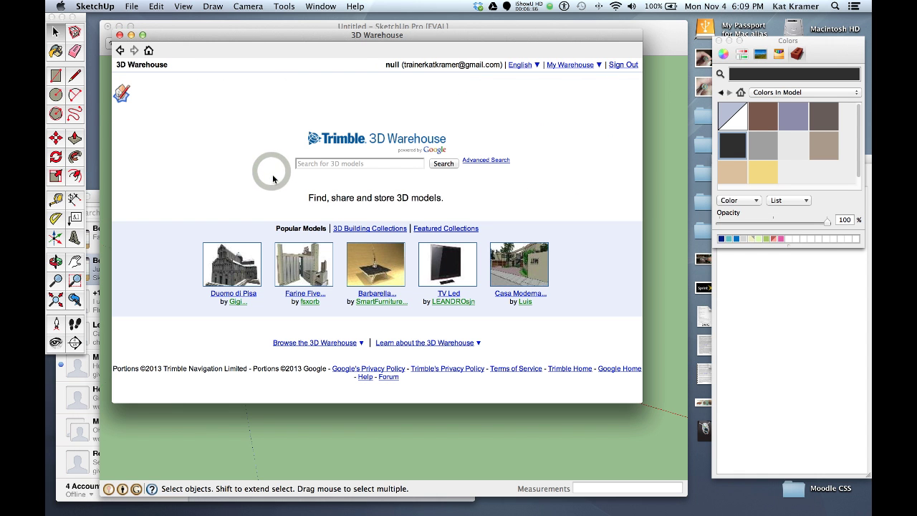
pyautogui.click(320, 163)
pyautogui.write('NKU')
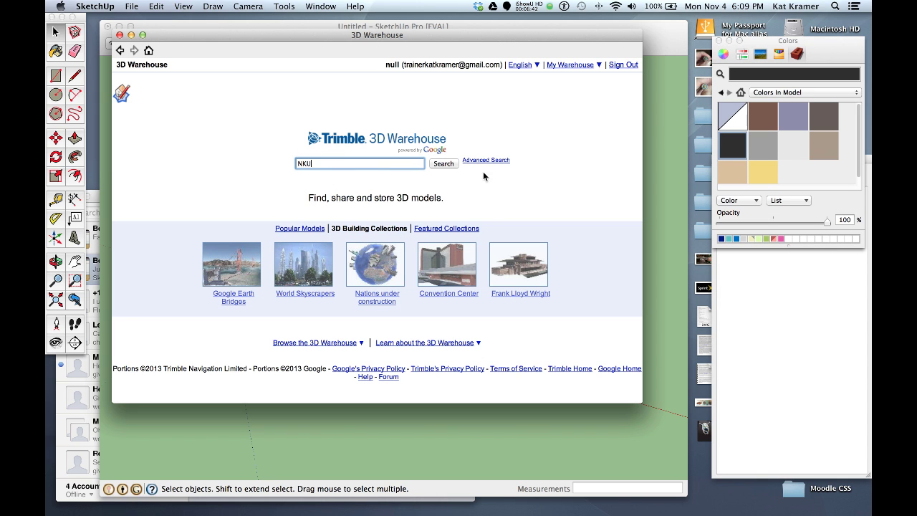
pyautogui.click(443, 164)
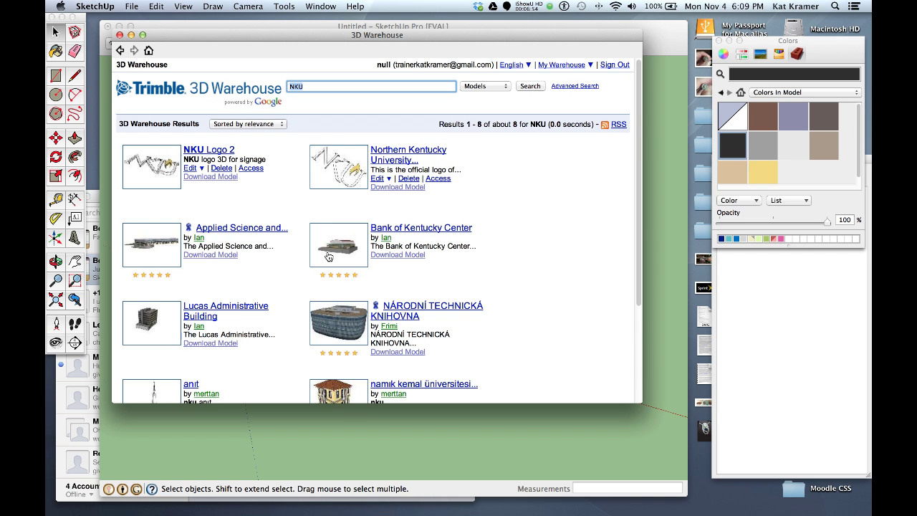
# Step: Download the NKU Logo 2 model and load it directly into the current model
pyautogui.click(207, 148)
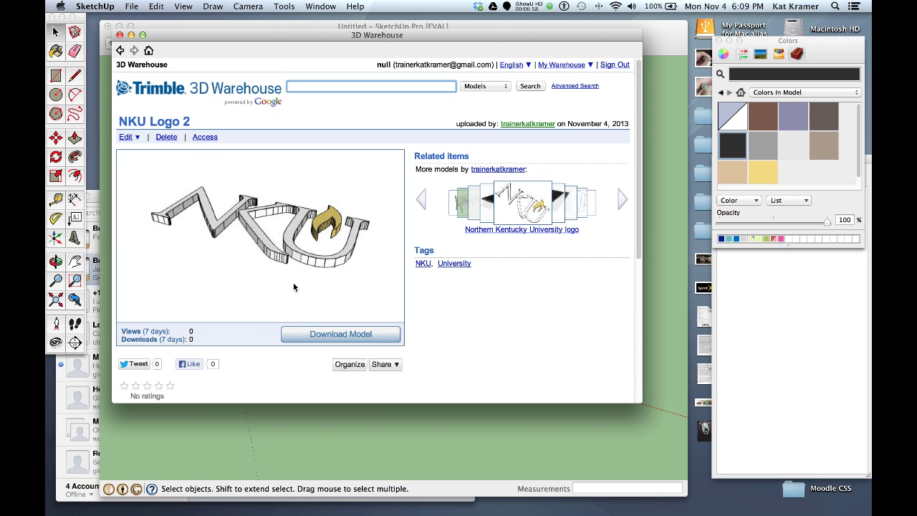
pyautogui.click(343, 334)
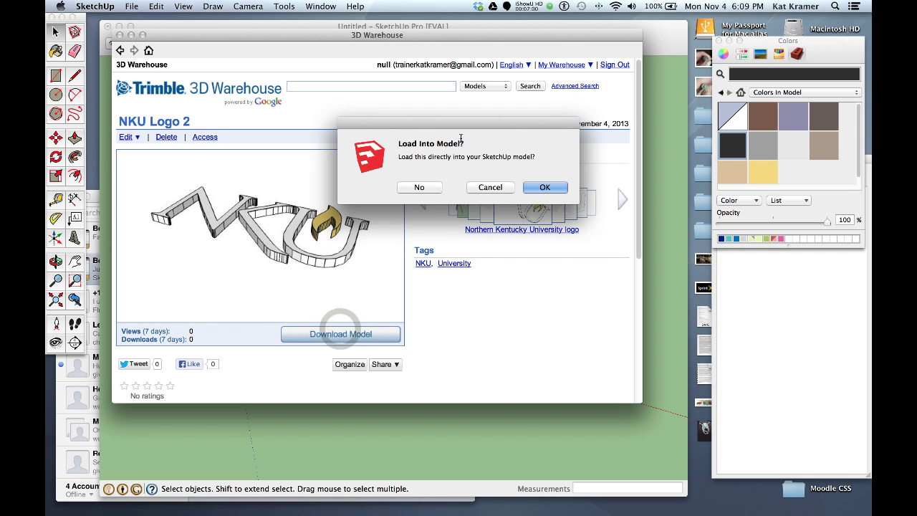
pyautogui.click(547, 187)
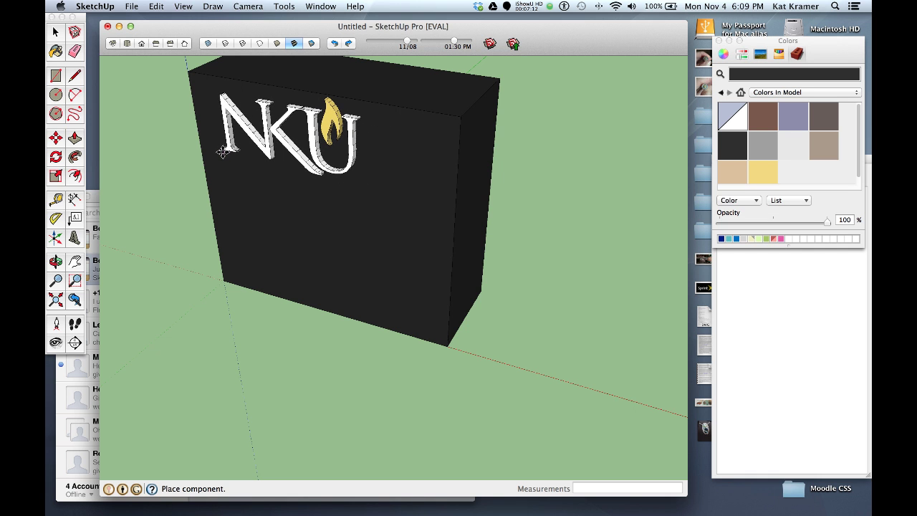
# Step: Place the logo on the box's front face and scale it uniformly to 0.71
pyautogui.click(219, 157)
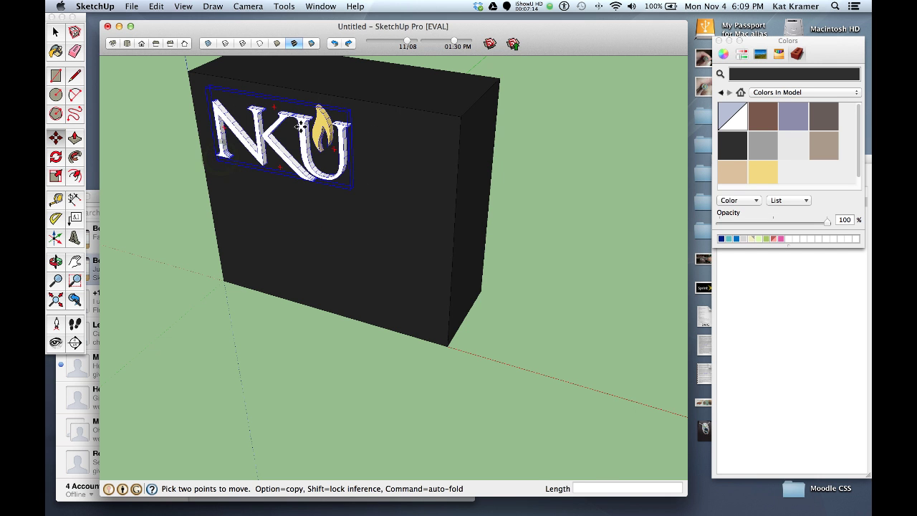
pyautogui.scroll(3, 280, 119)
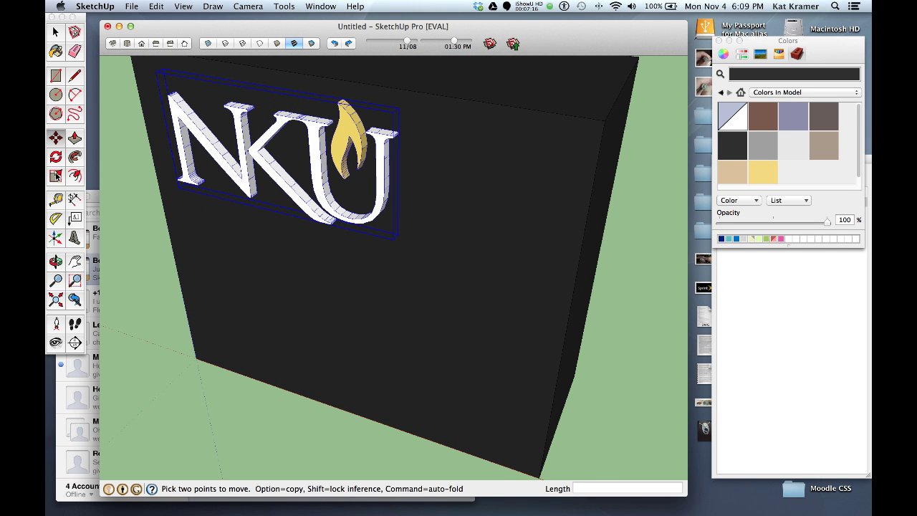
pyautogui.press('s')
pyautogui.scroll(4, 403, 115)
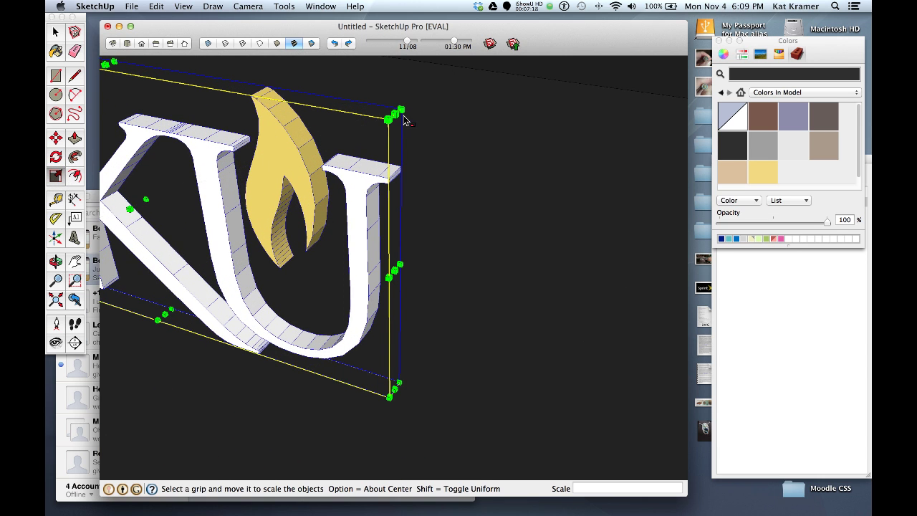
pyautogui.scroll(-5, 404, 121)
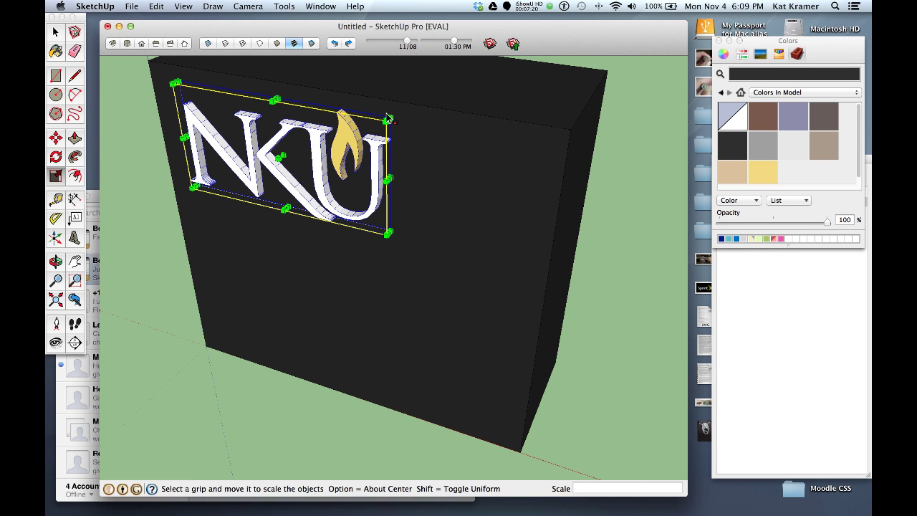
pyautogui.scroll(5, 387, 118)
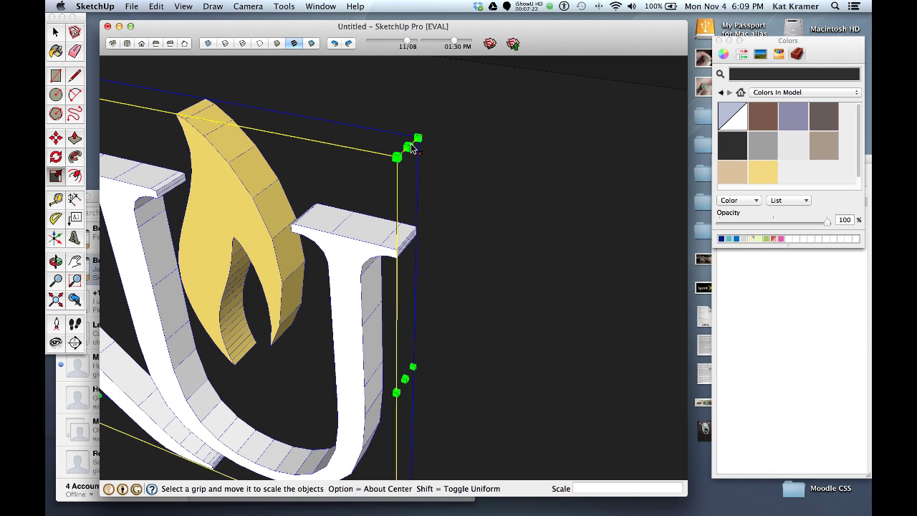
pyautogui.moveTo(407, 147); pyautogui.dragTo(194, 248)
pyautogui.scroll(-6, 193, 215)
pyautogui.scroll(-3, 205, 242)
pyautogui.scroll(5, 209, 238)
pyautogui.scroll(-6, 211, 239)
pyautogui.scroll(-2, 181, 253)
# Step: Deselect the logo and orbit to view the sign's logo side
pyautogui.click(55, 32)
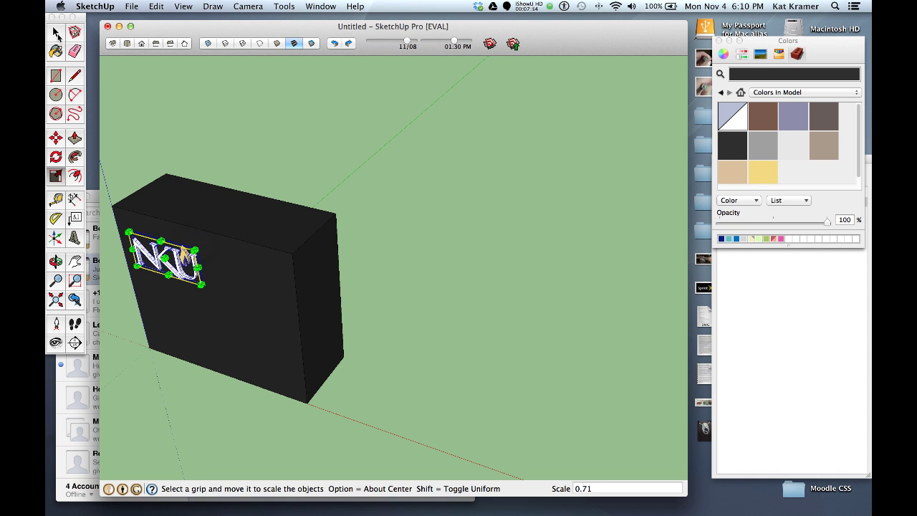
pyautogui.click(205, 143)
pyautogui.moveTo(205, 141); pyautogui.dragTo(310, 269, button='middle')
pyautogui.scroll(3, 310, 268)
pyautogui.scroll(-4, 310, 269)
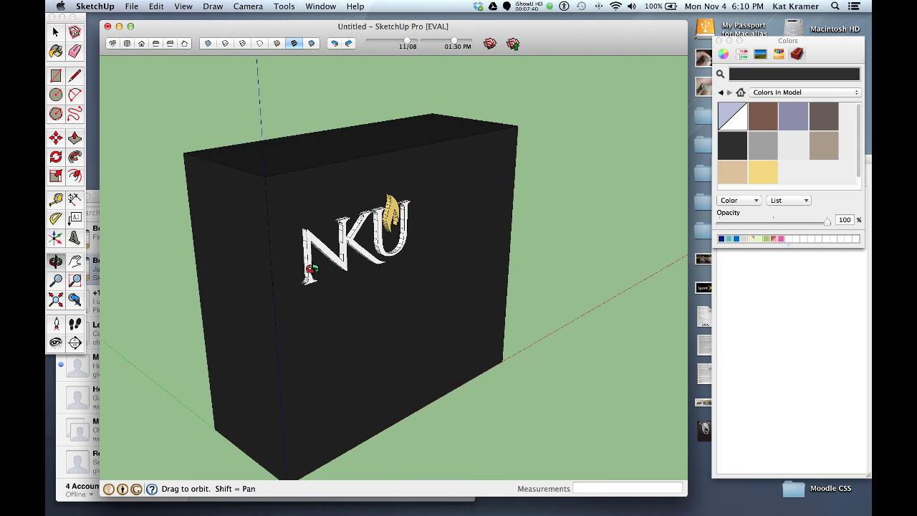